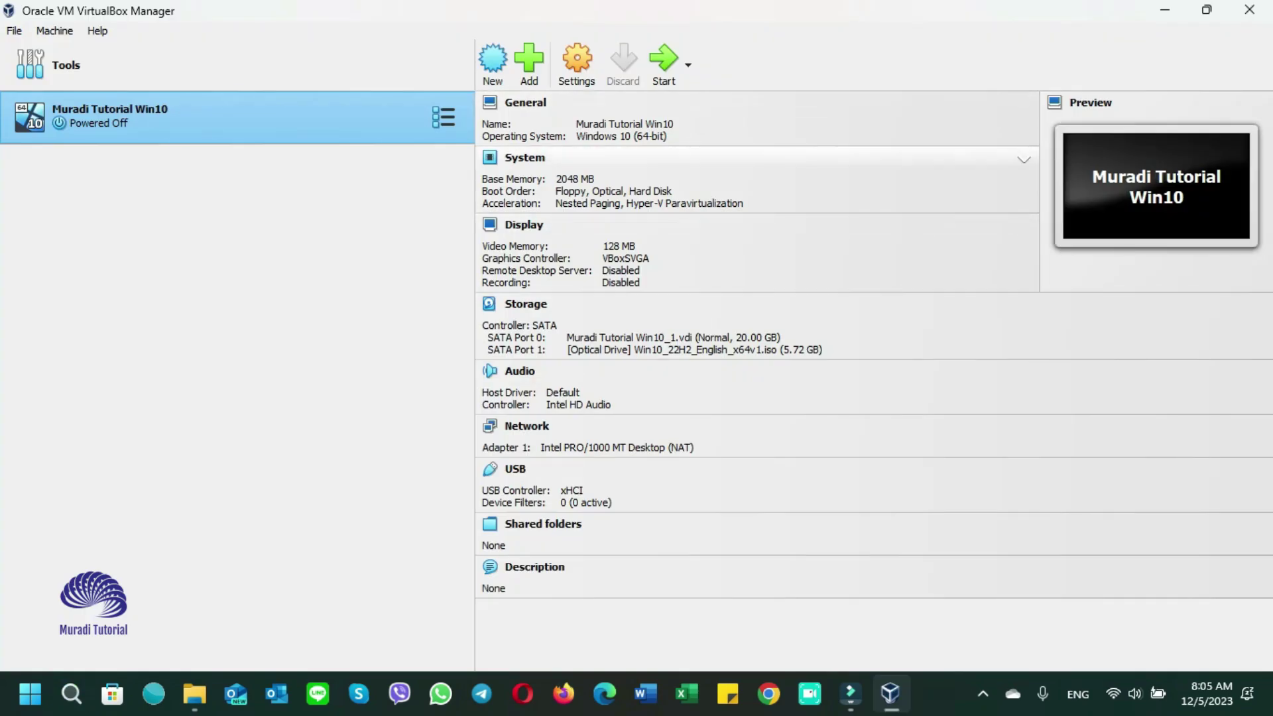
# Step: Start the Muradi Tutorial Win10 virtual machine and close VirtualBox Manager
pyautogui.click(662, 60)
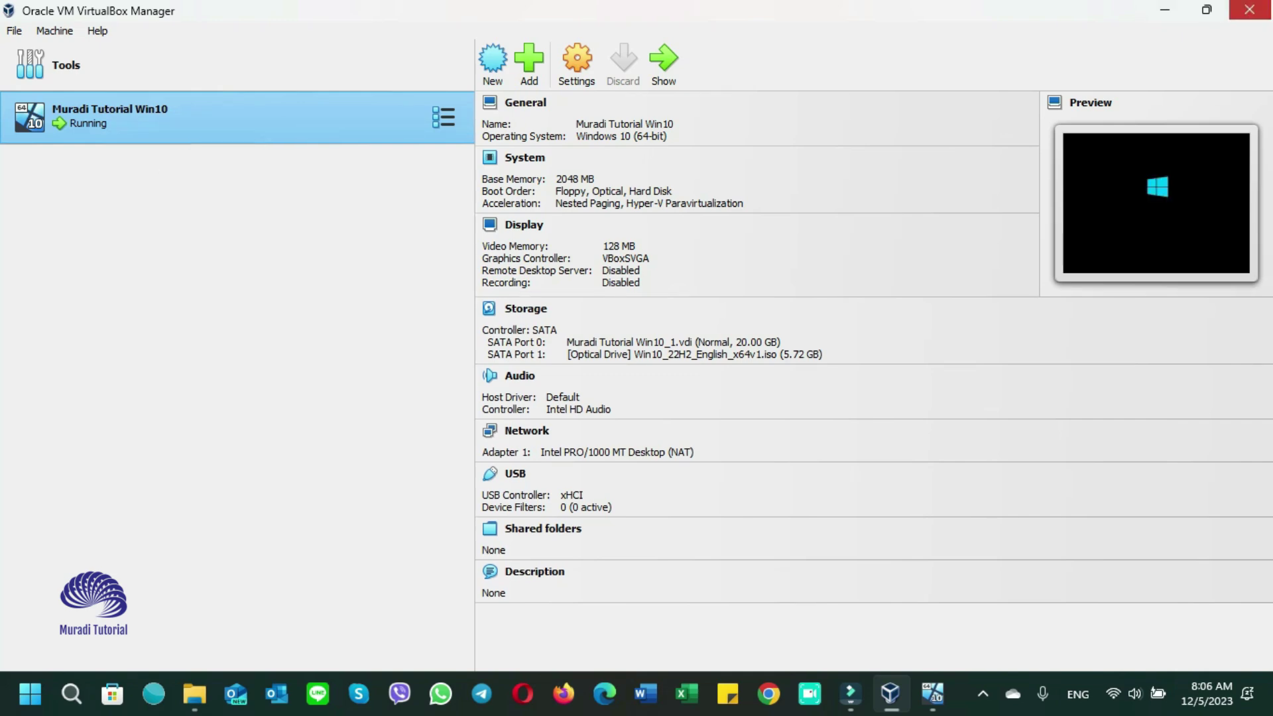
pyautogui.click(1249, 9)
# Step: Open the Control Panel's list of installed programs for uninstalling software
pyautogui.press('super')
pyautogui.write('control')
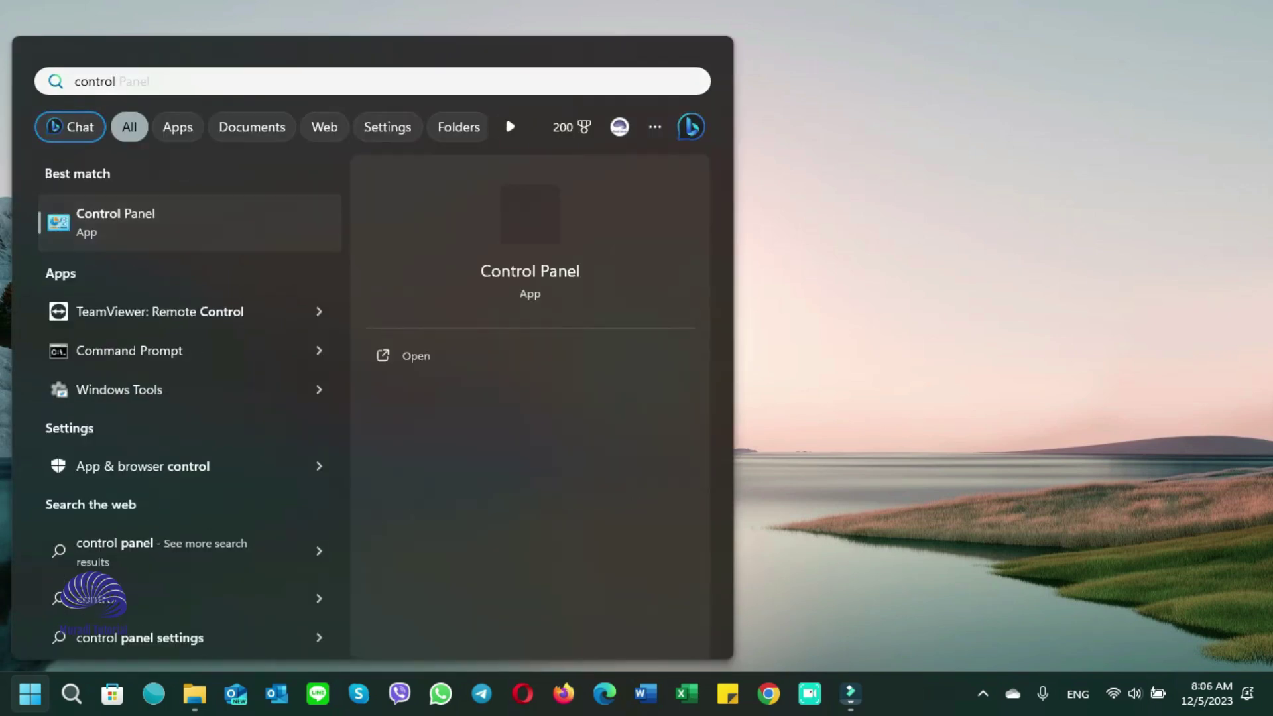
pyautogui.press('Return')
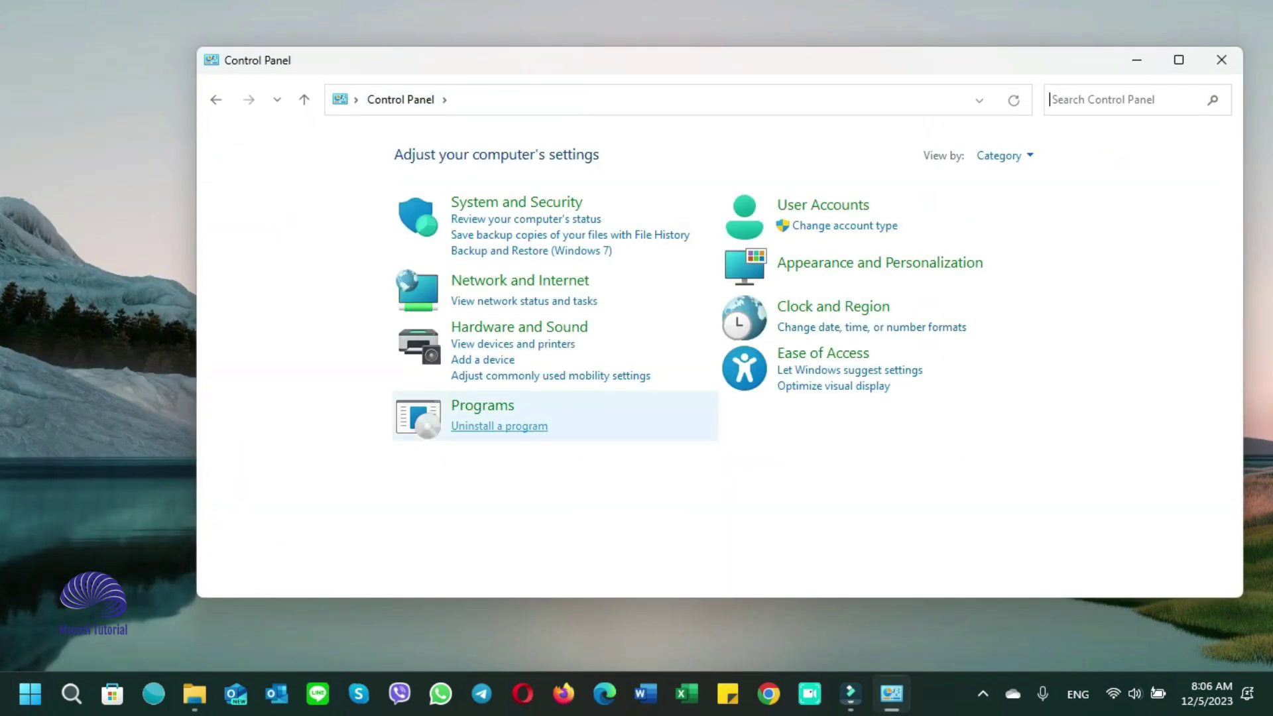
pyautogui.click(499, 426)
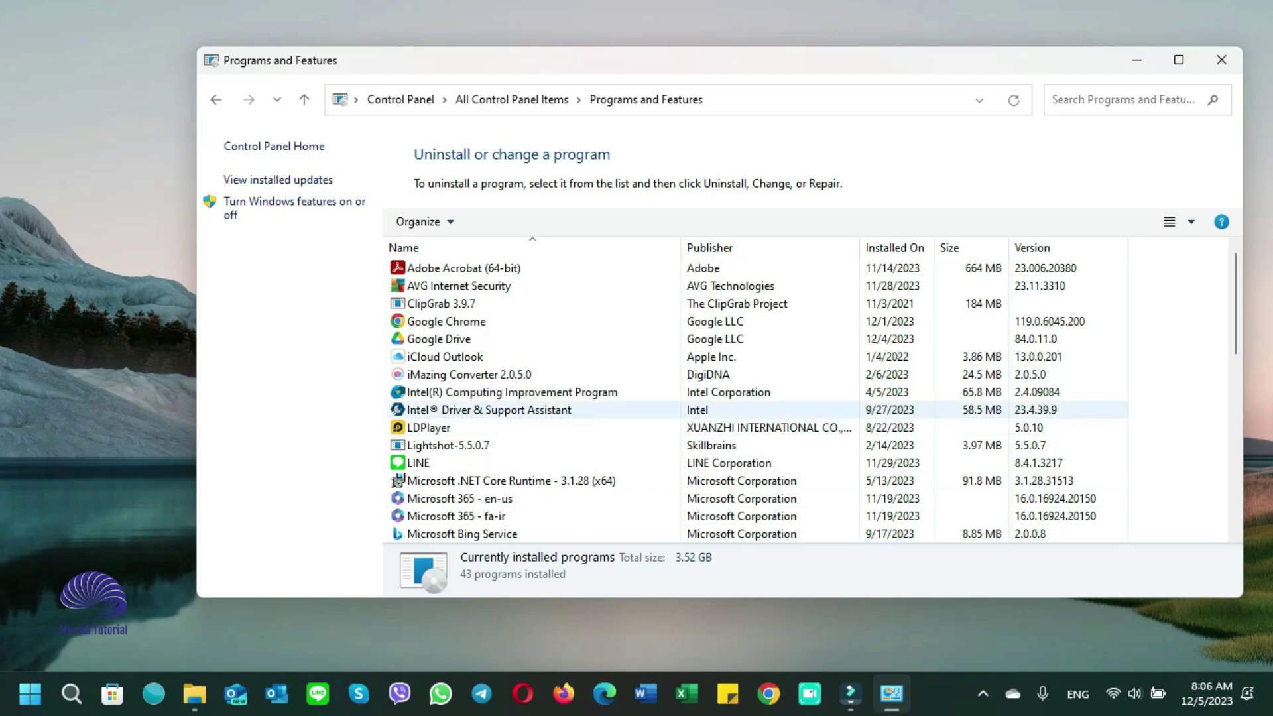
# Step: Find Oracle VM VirtualBox 7.0.12 among the installed programs and uninstall it
pyautogui.scroll(-1, 597, 411)
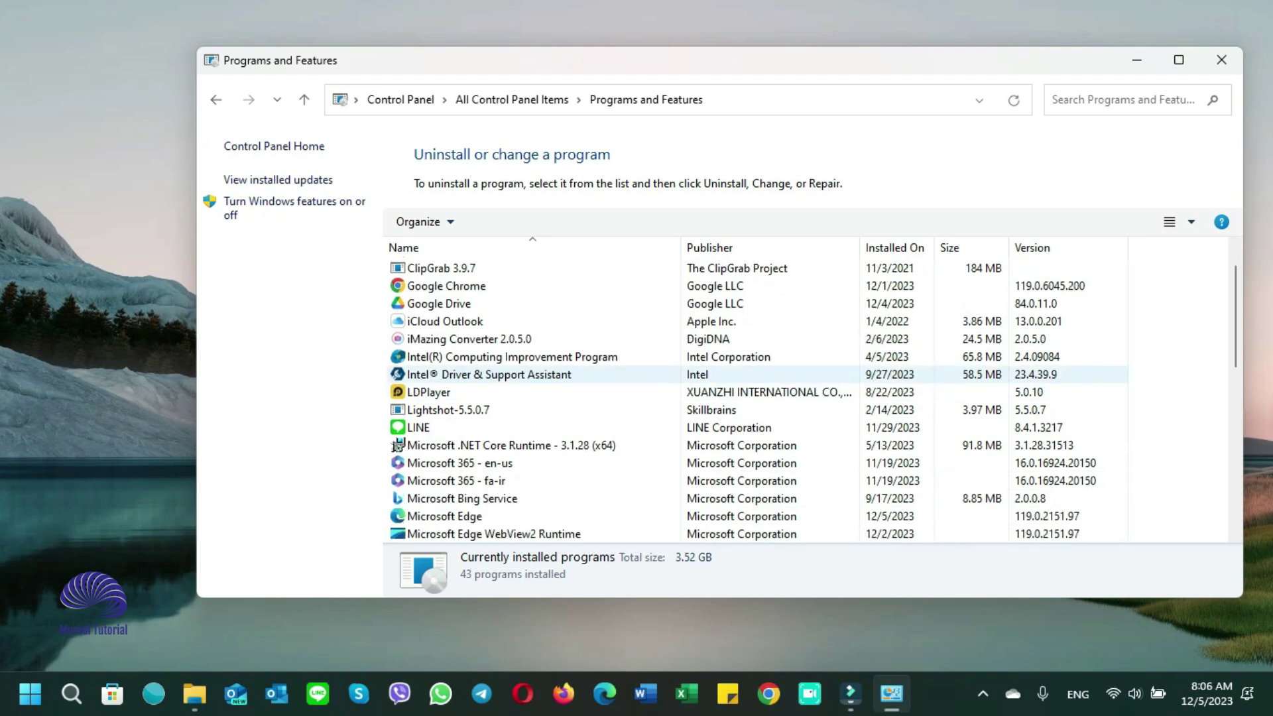
pyautogui.scroll(-2, 494, 463)
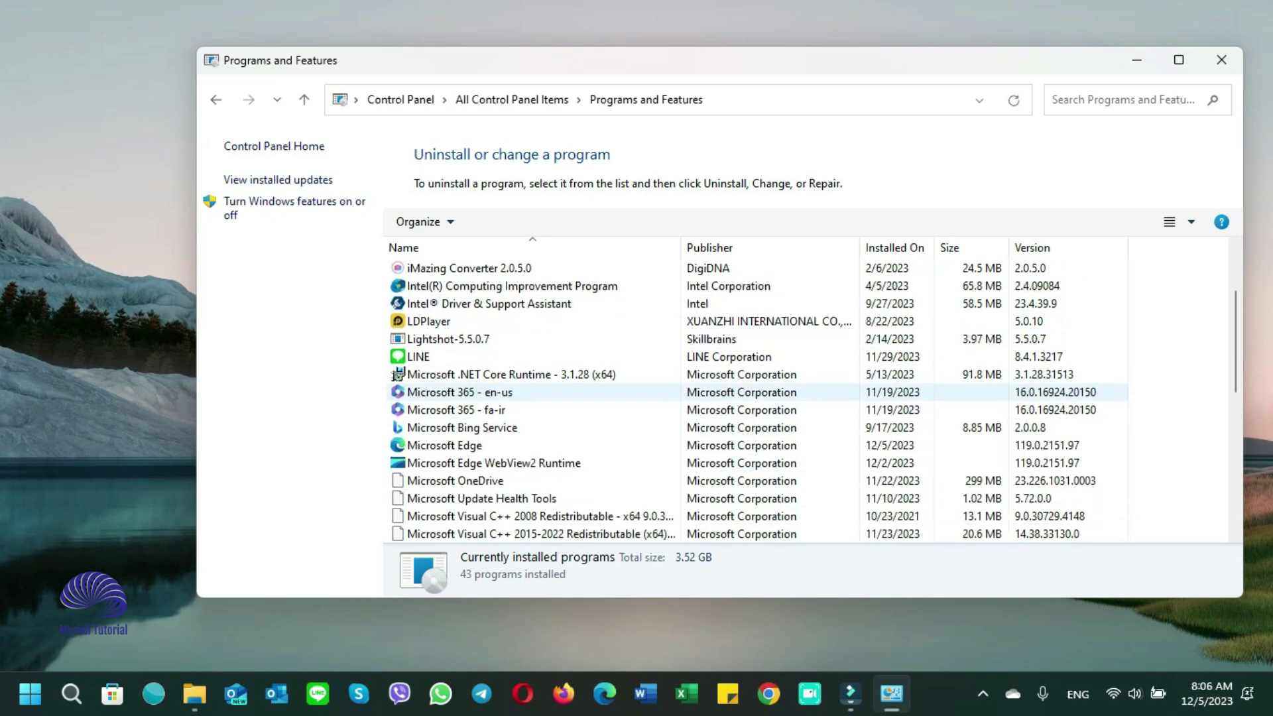
pyautogui.click(494, 462)
pyautogui.press('o')
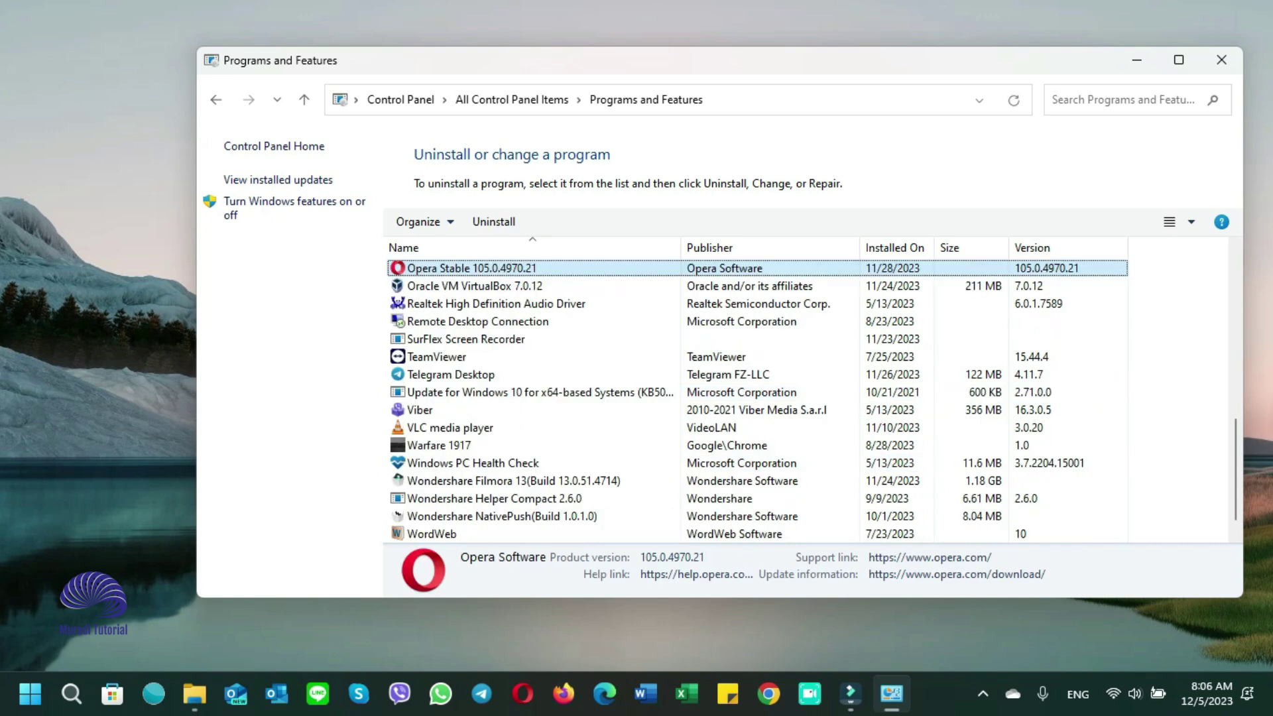
pyautogui.doubleClick(494, 285)
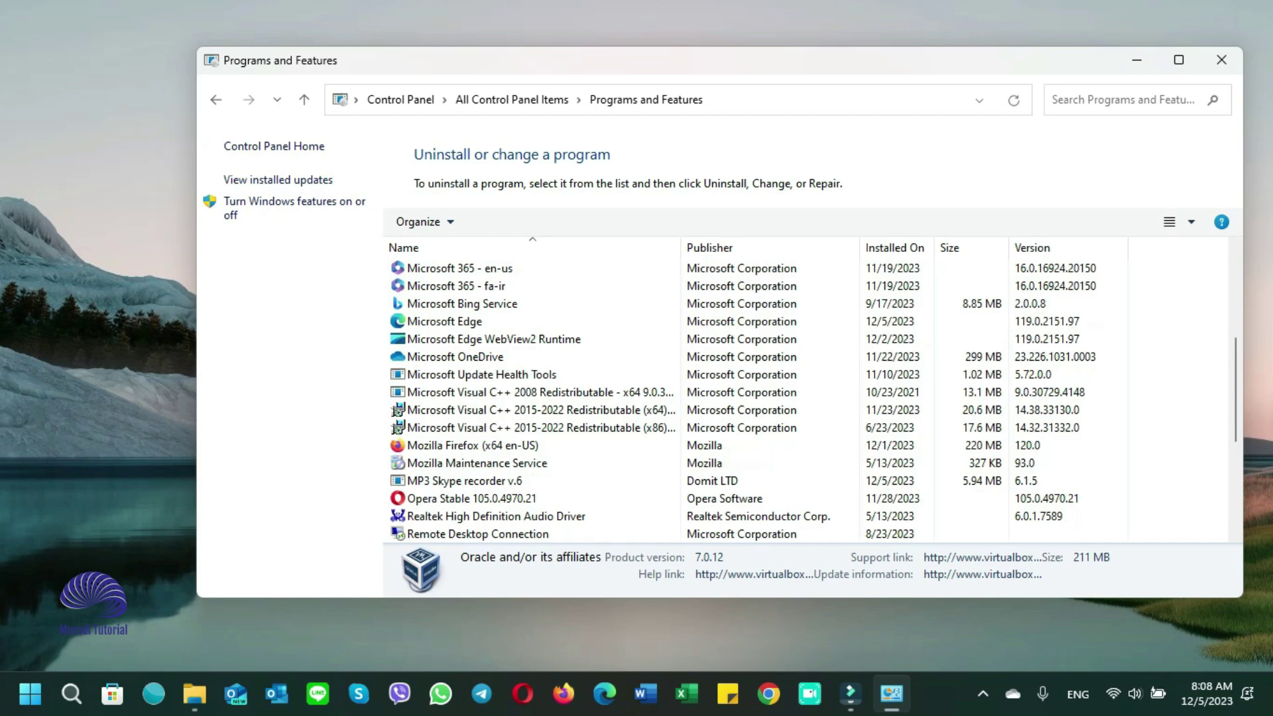
# Step: Check the installed programs list for any remaining VirtualBox entry, then return to the desktop
pyautogui.scroll(3, 806, 397)
pyautogui.scroll(-3, 743, 401)
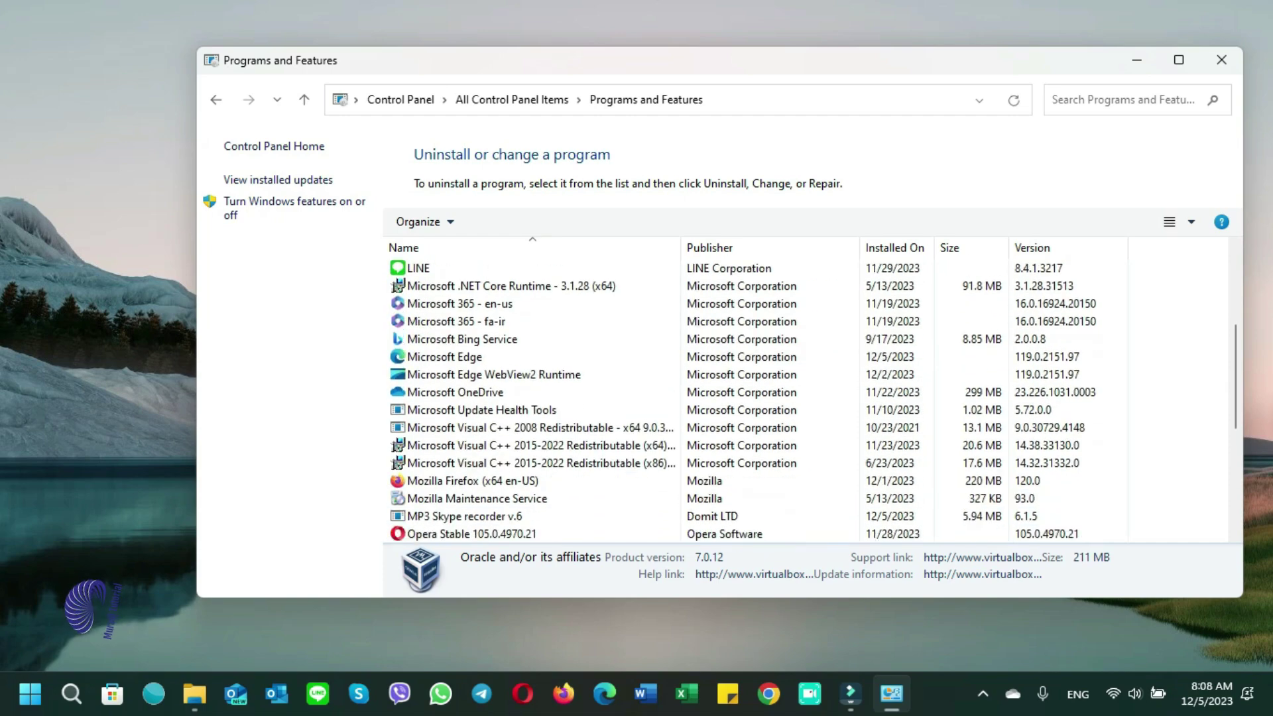
pyautogui.scroll(4, 805, 398)
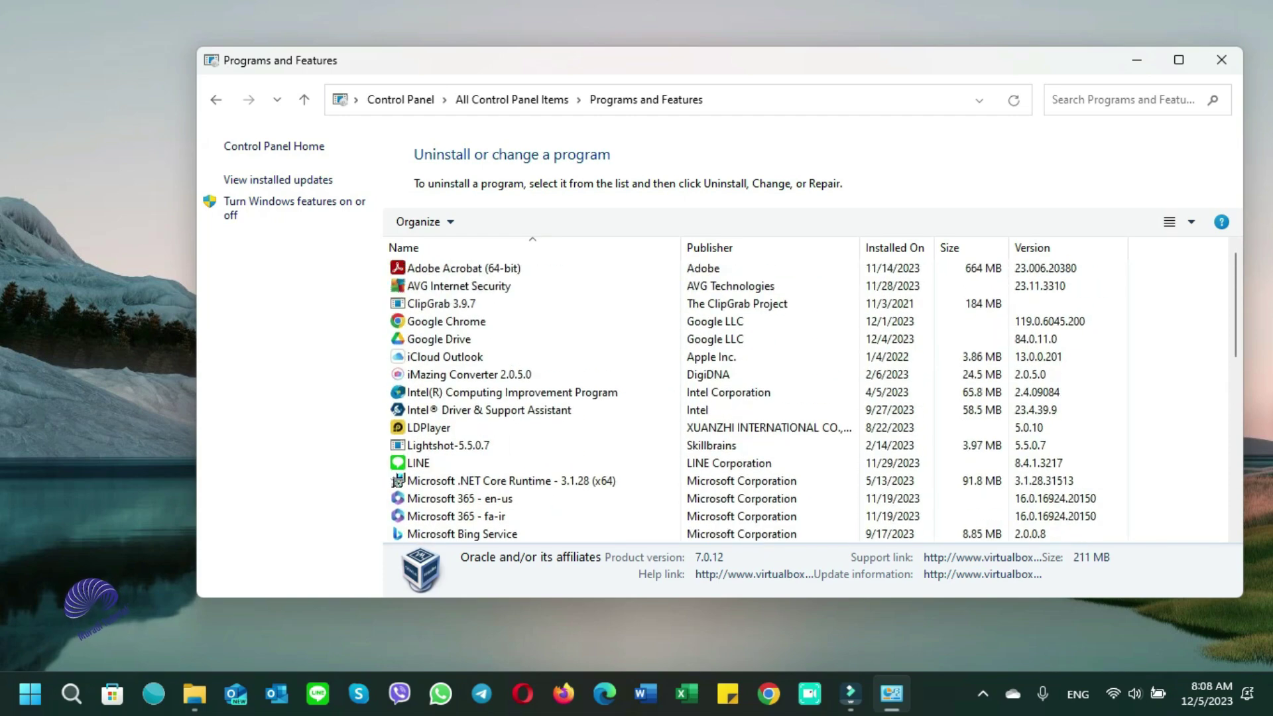
pyautogui.press('super+d')
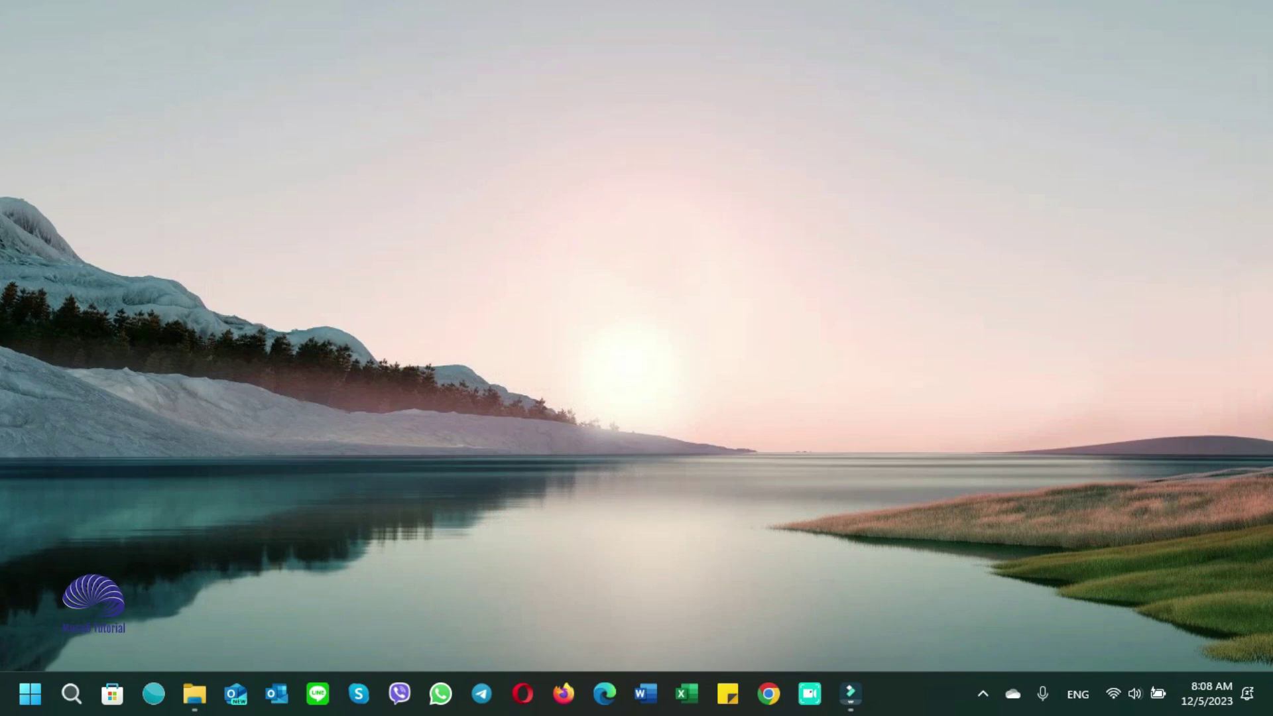
# Step: Search Windows for "virtual" to check for a remaining VirtualBox app, then dismiss the search
pyautogui.click(72, 693)
pyautogui.write('vi')
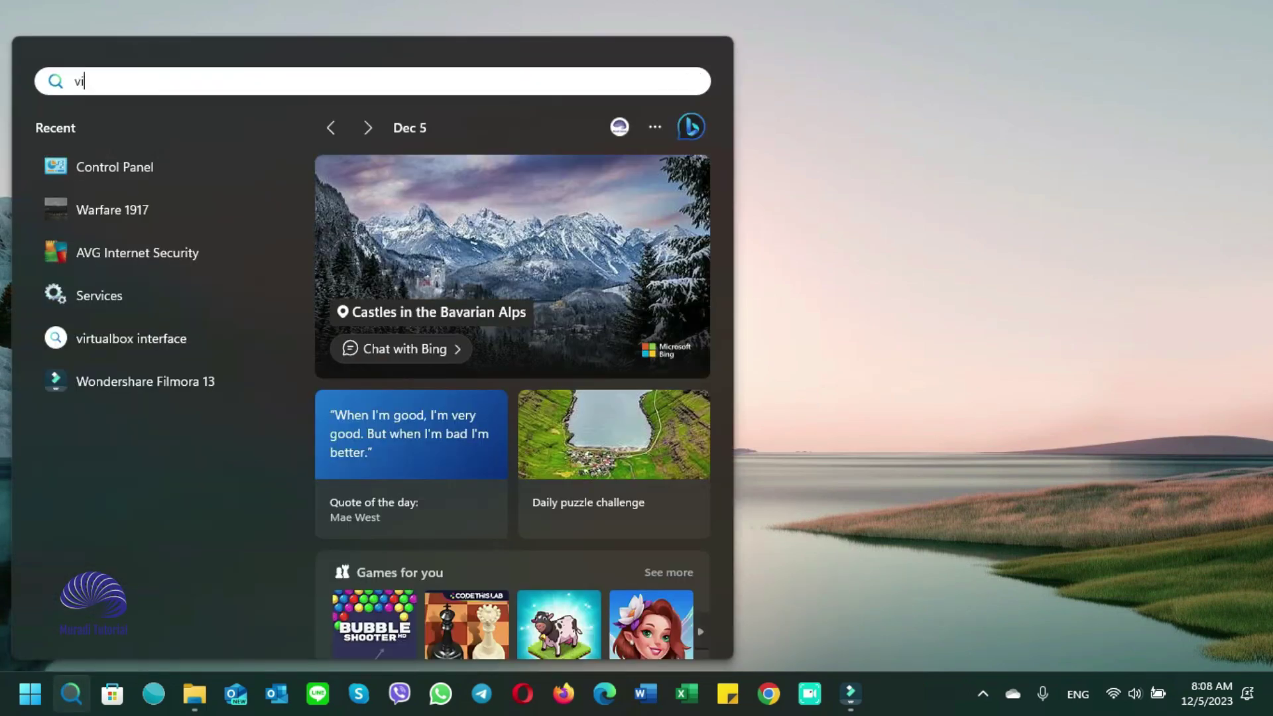
pyautogui.write('rtual')
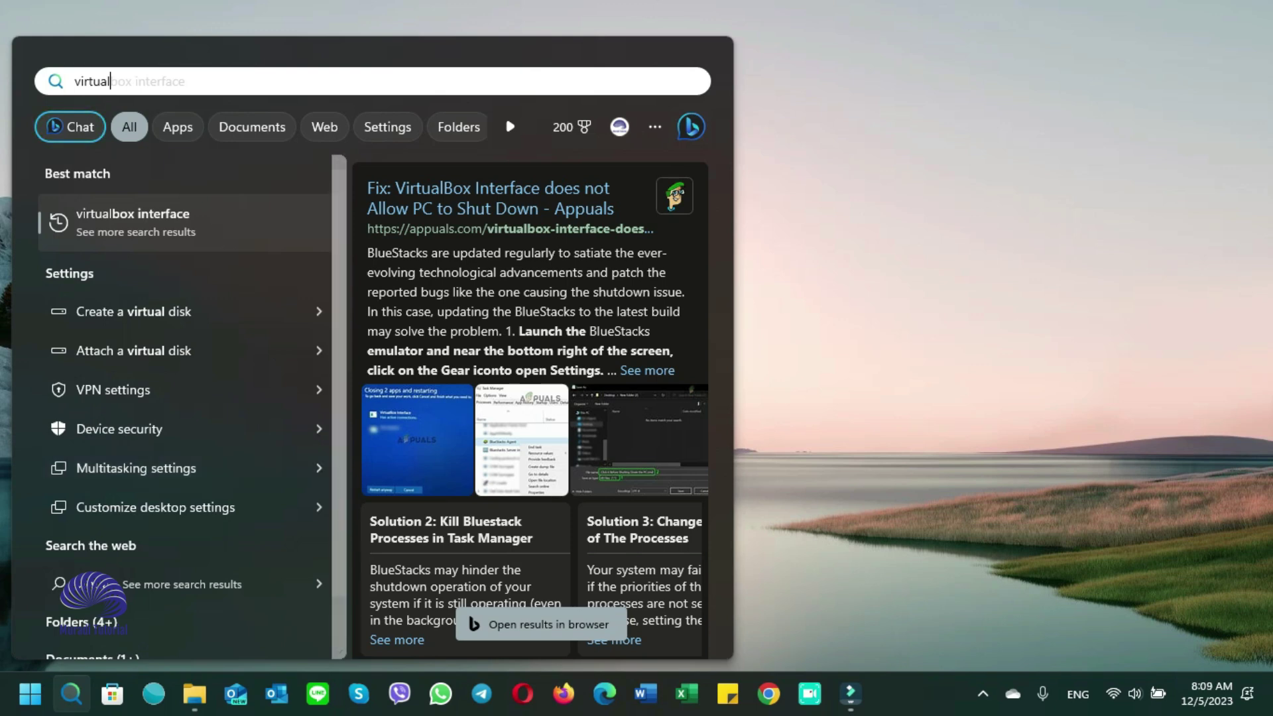
pyautogui.press('Escape')
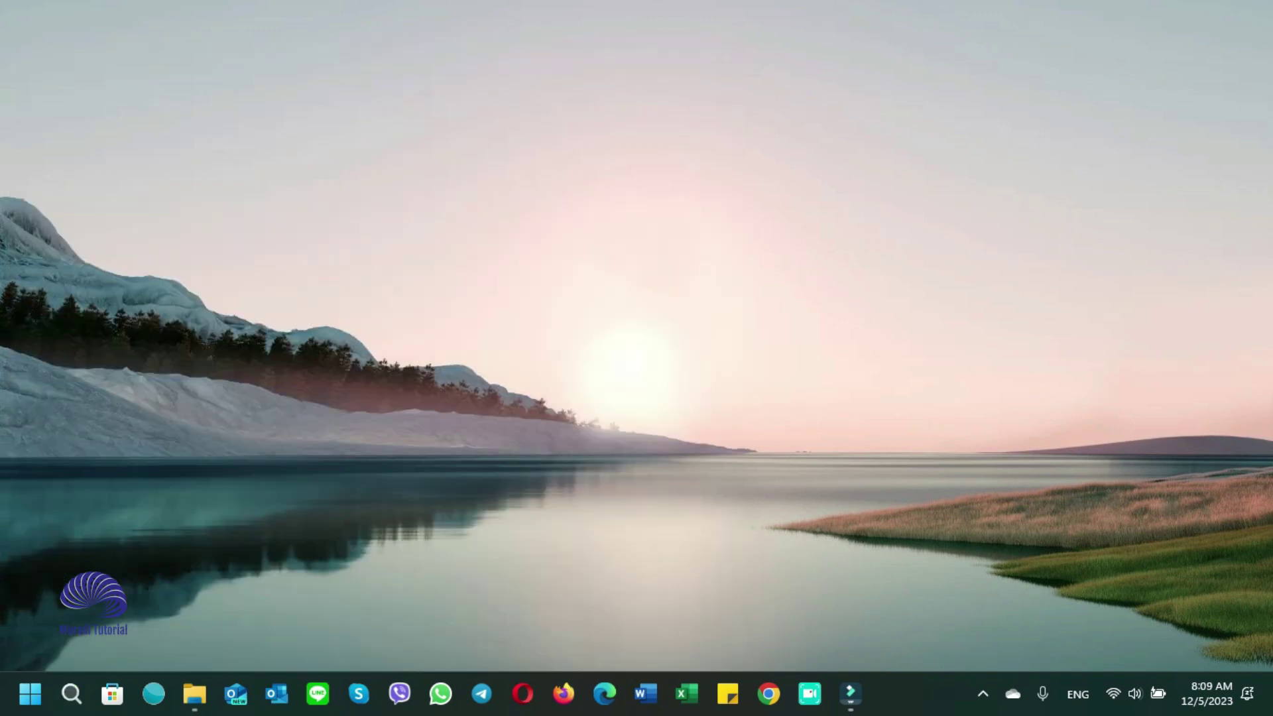
# Step: Reinstall VirtualBox from the VirtualBox-7.0.12-159484-Win installer and finish the setup with the program set to start after installation
pyautogui.click(194, 694)
pyautogui.rightClick(460, 182)
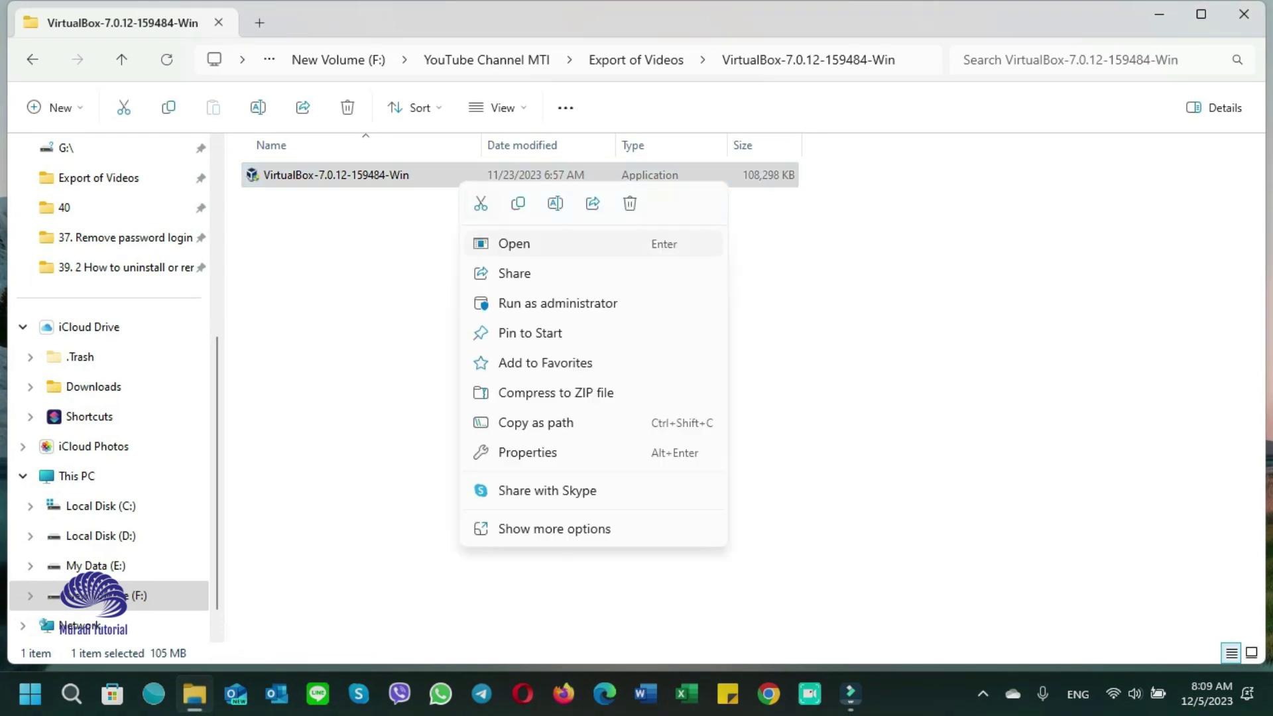
pyautogui.press('Escape')
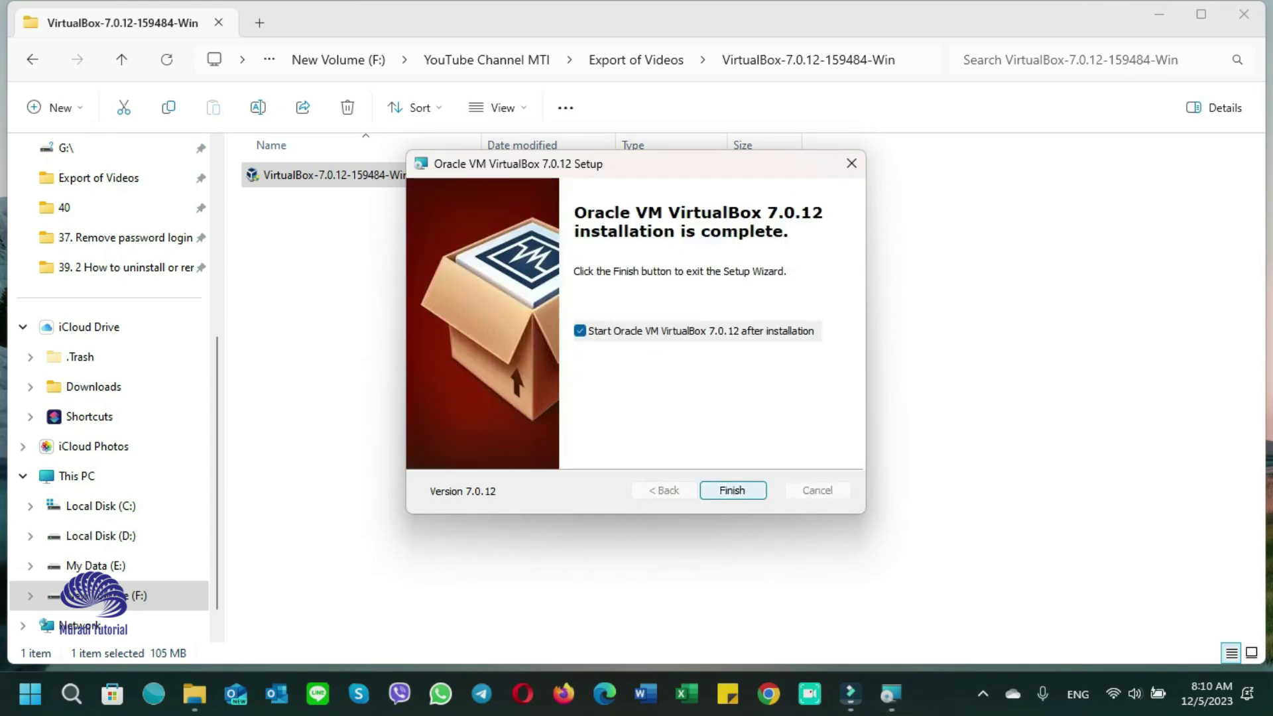
pyautogui.click(732, 490)
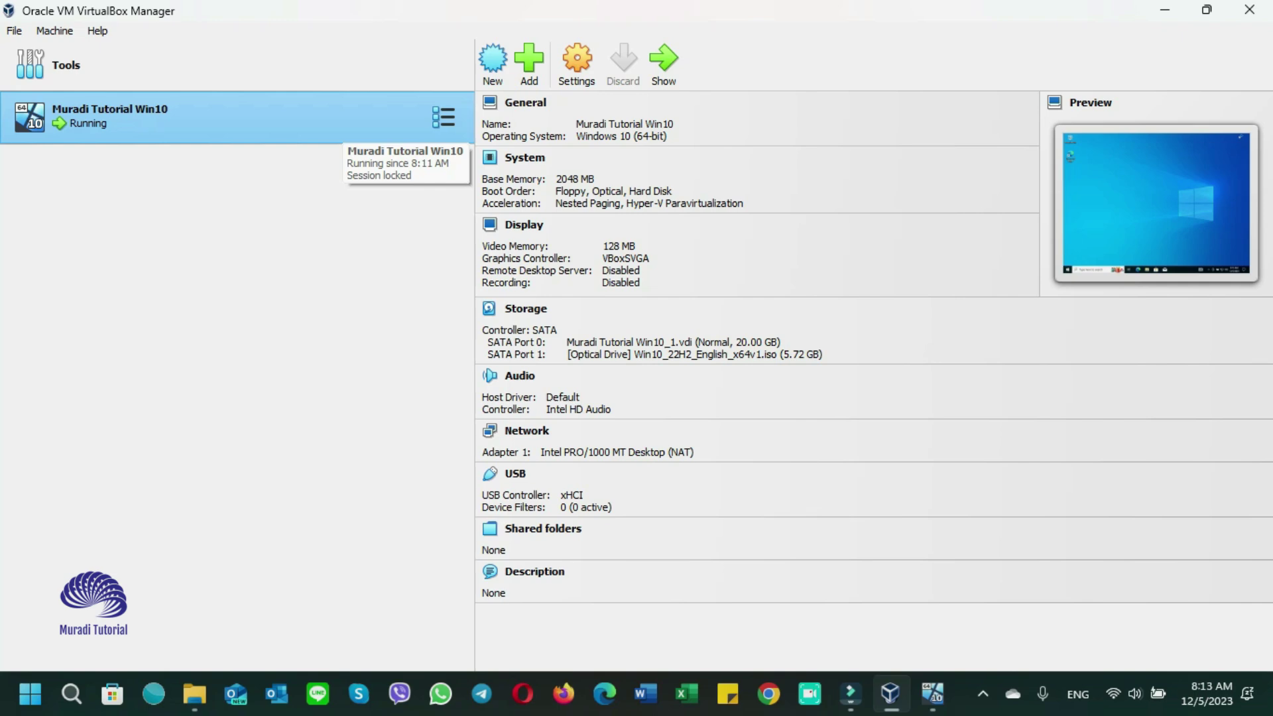
# Step: Bring up the running Muradi Tutorial Win10 virtual machine's window and power the machine off
pyautogui.rightClick(277, 118)
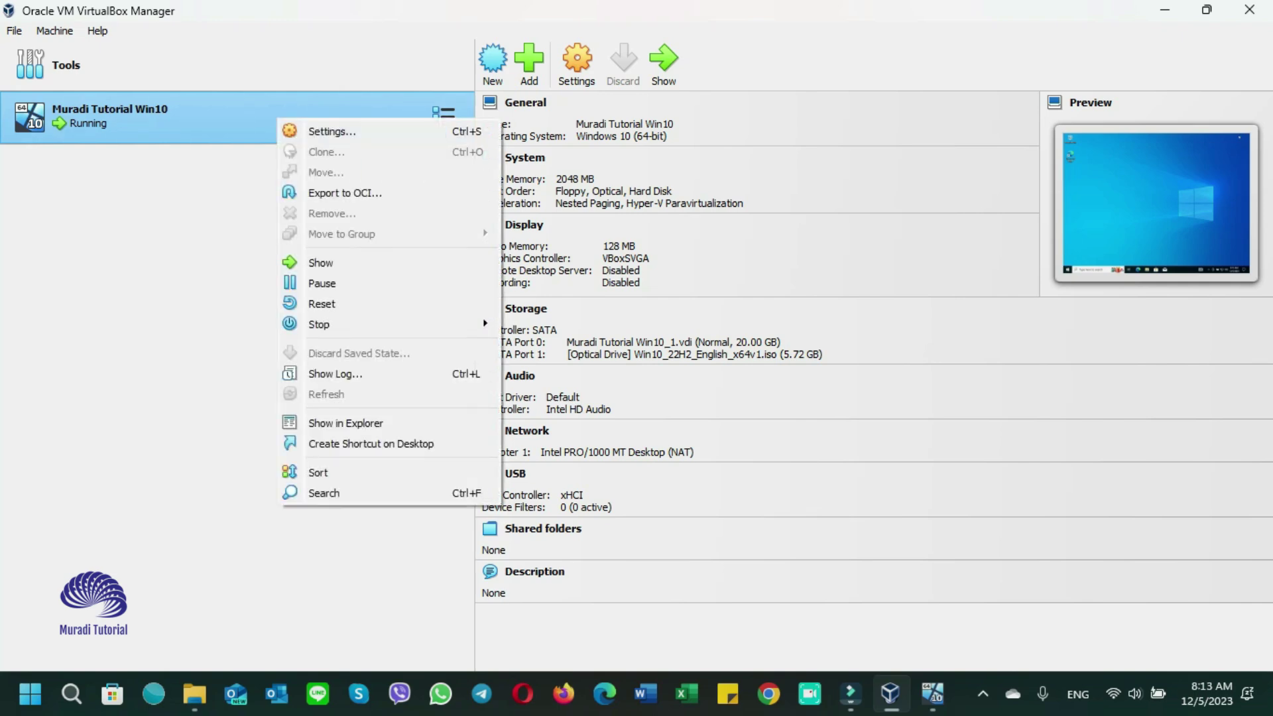
pyautogui.rightClick(259, 120)
pyautogui.rightClick(259, 119)
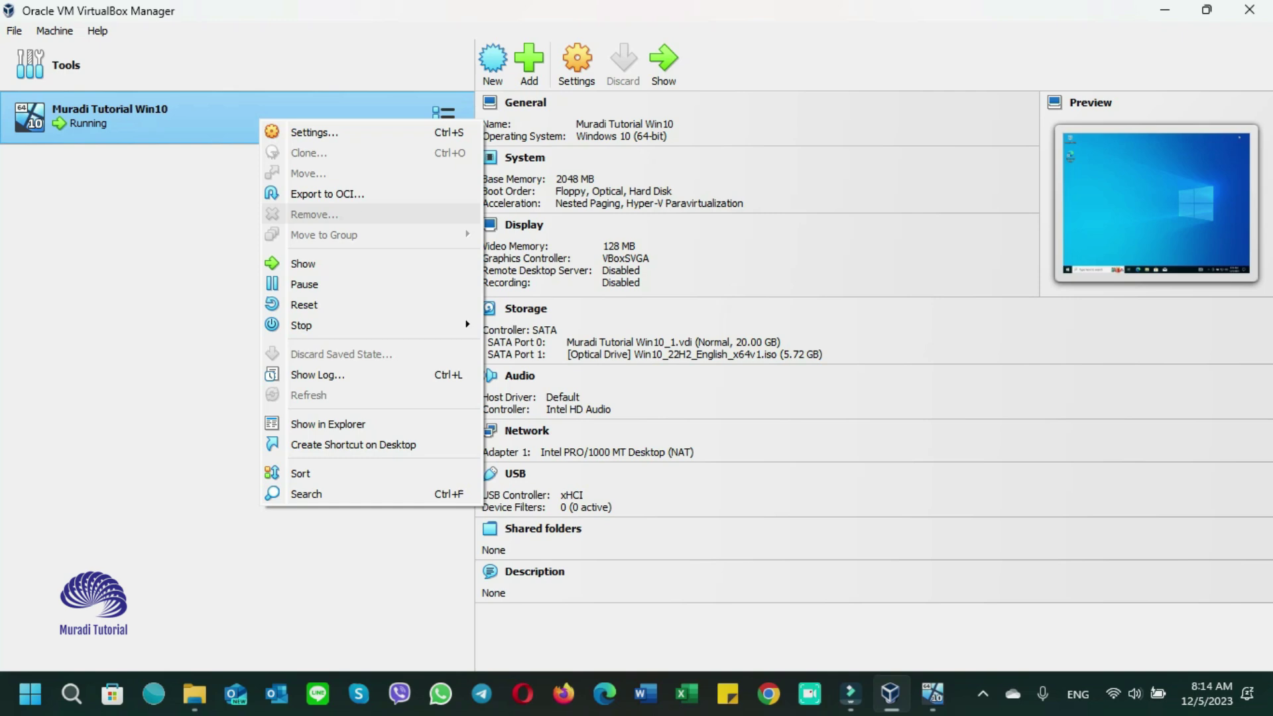
pyautogui.click(303, 263)
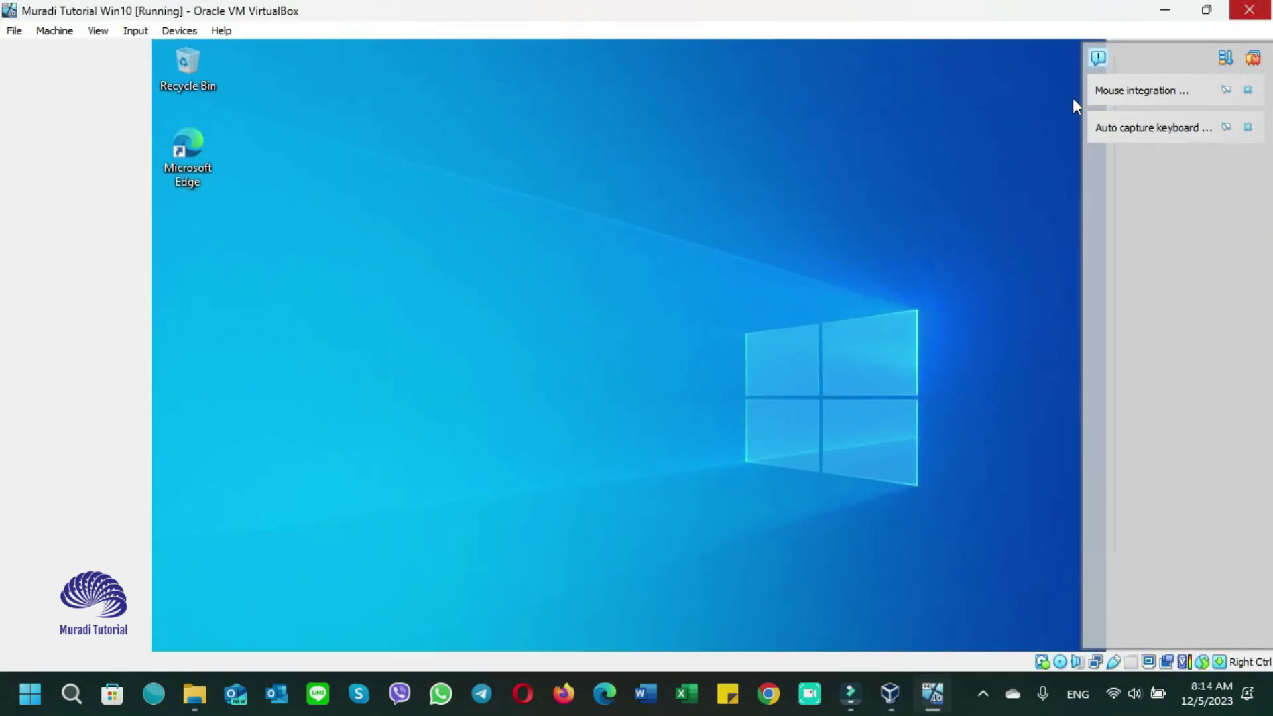
pyautogui.click(1249, 10)
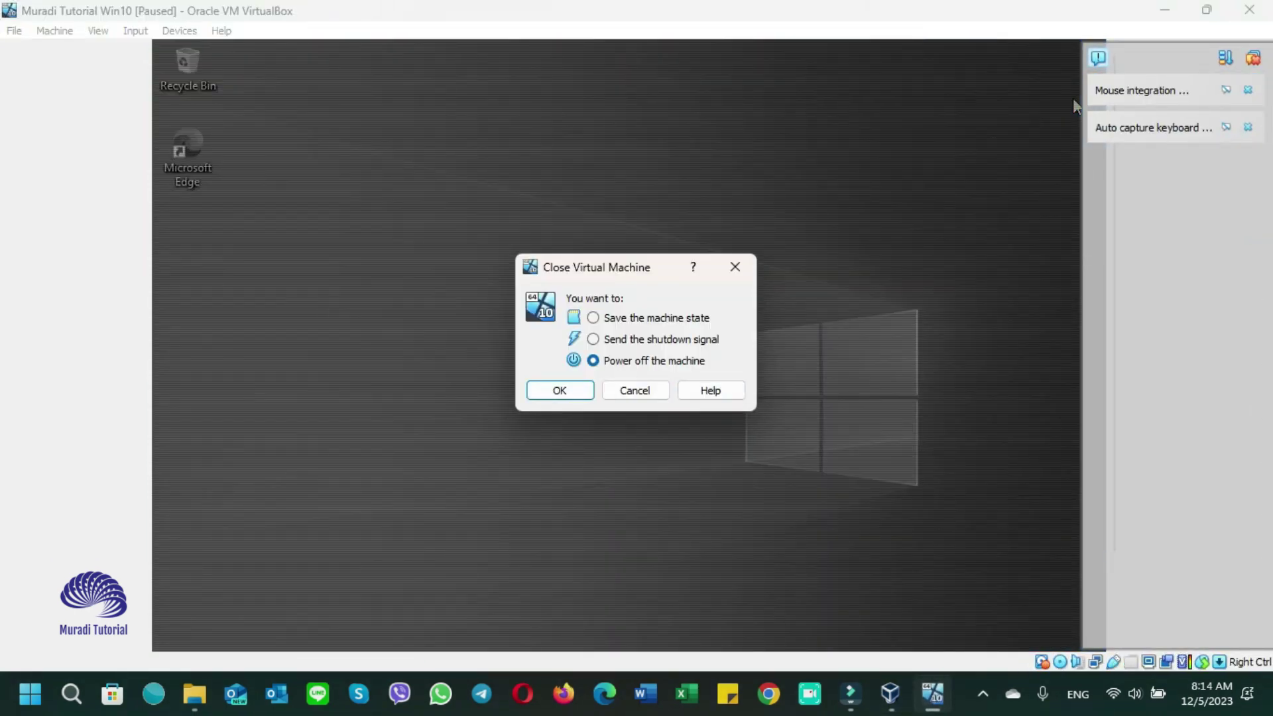
pyautogui.press('Return')
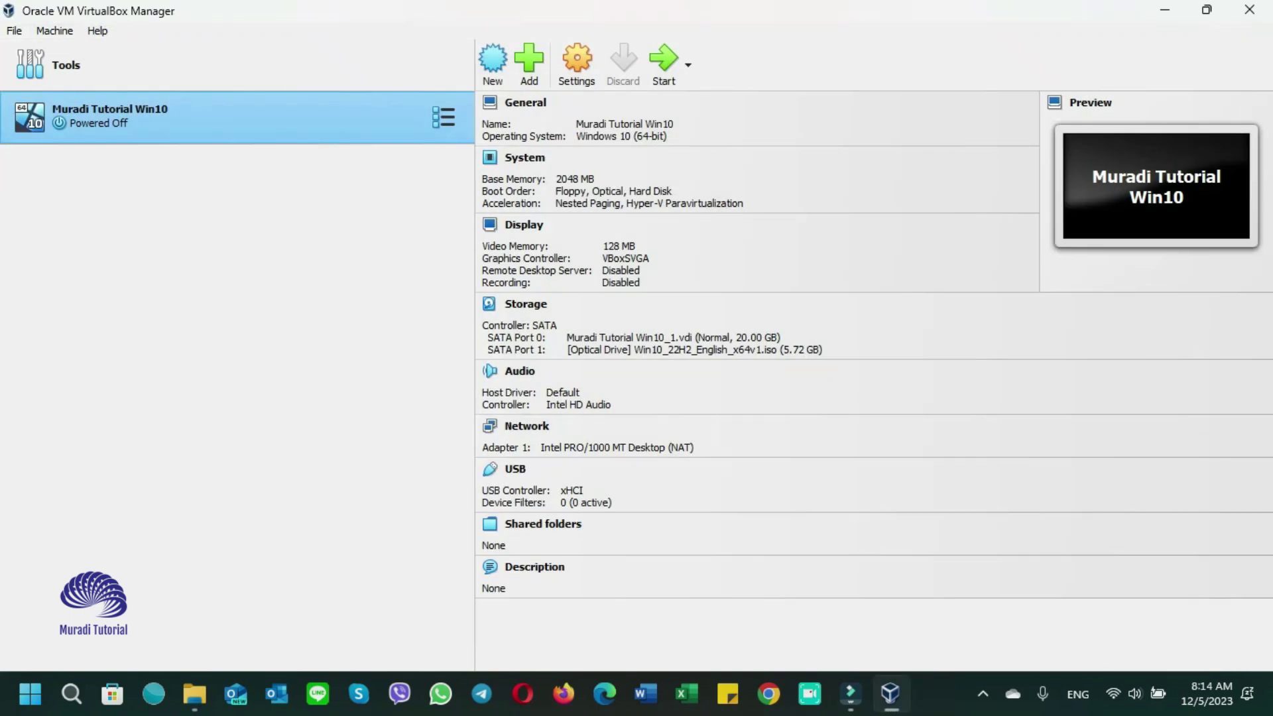
# Step: Remove the Muradi Tutorial Win10 virtual machine together with all its files, and close VirtualBox Manager
pyautogui.rightClick(232, 108)
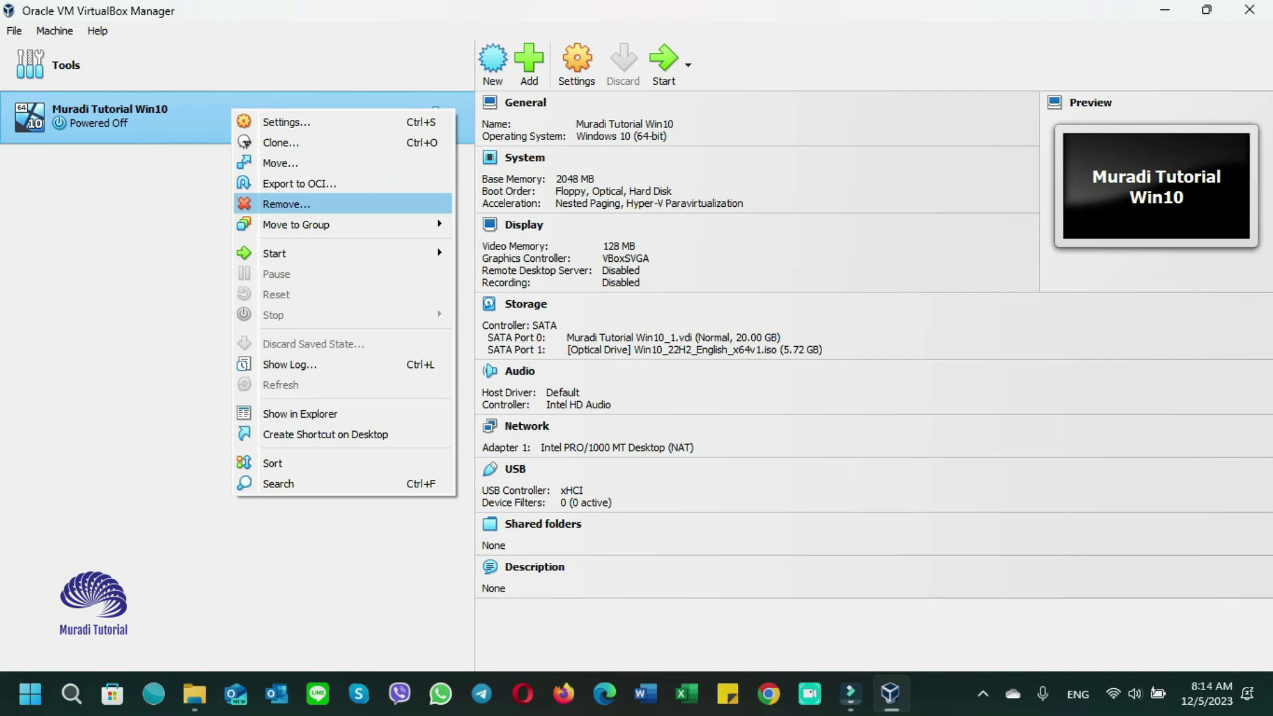
pyautogui.click(285, 203)
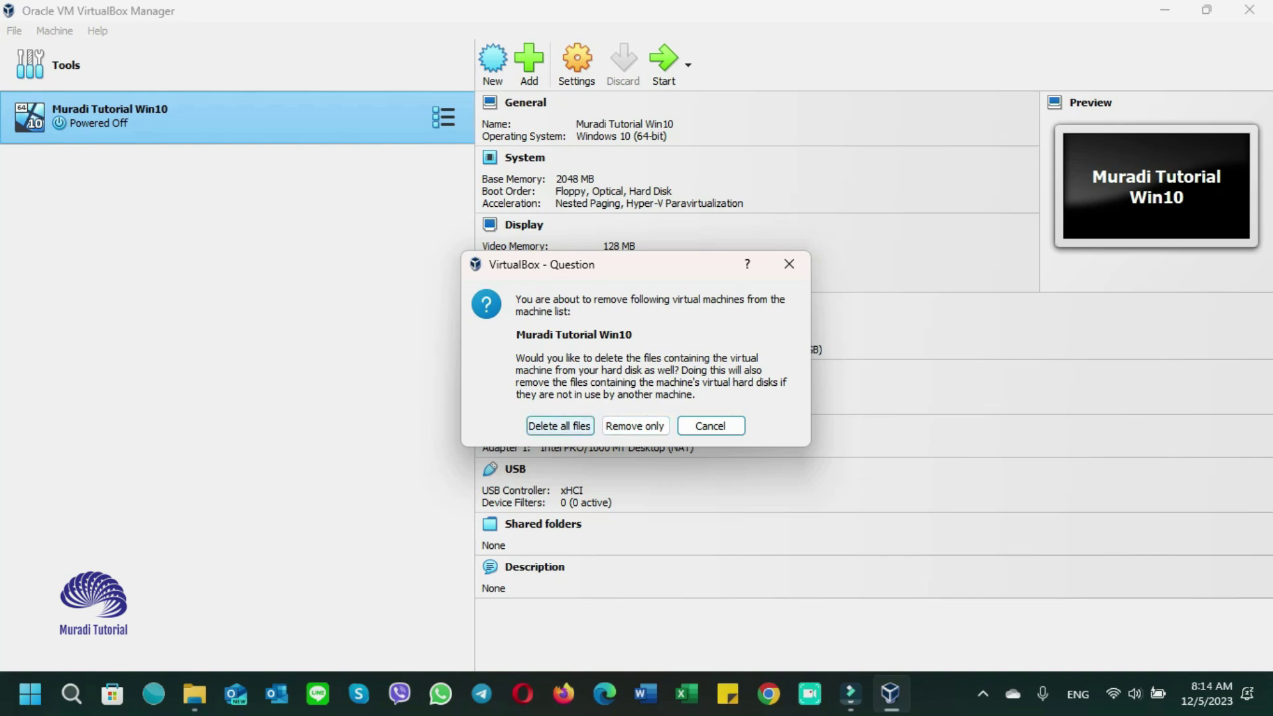
pyautogui.click(559, 425)
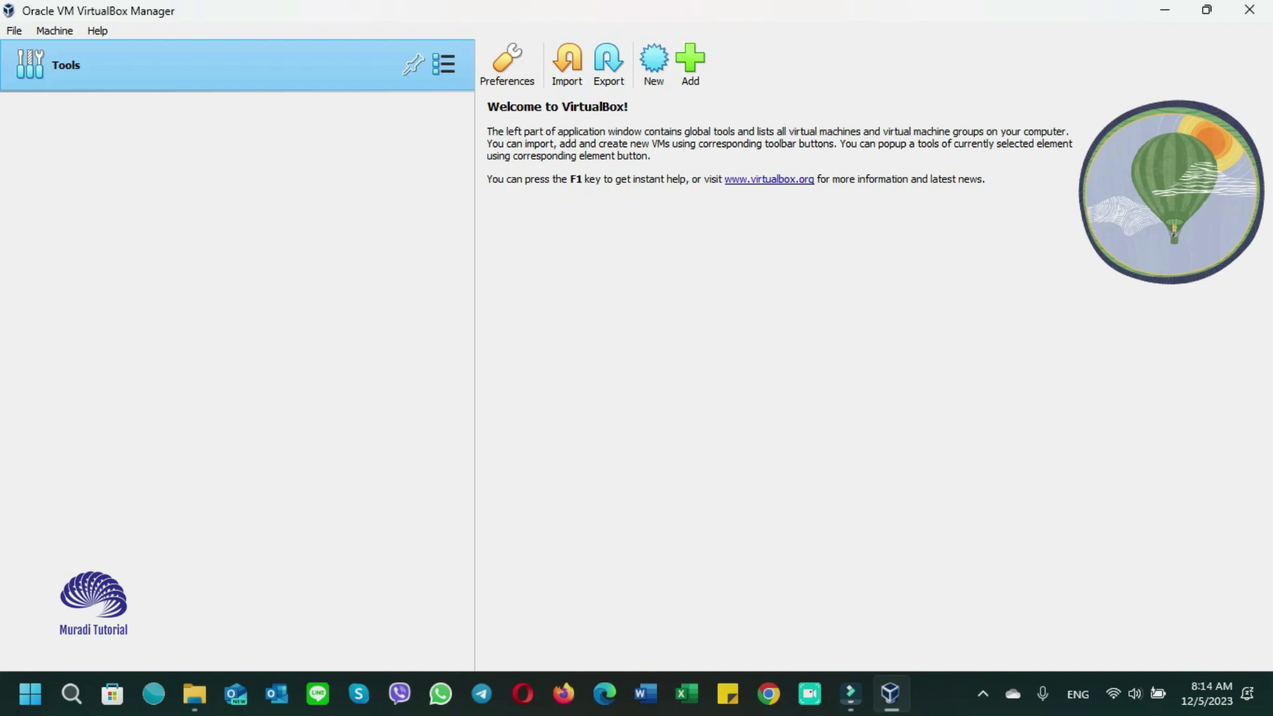
pyautogui.click(1249, 9)
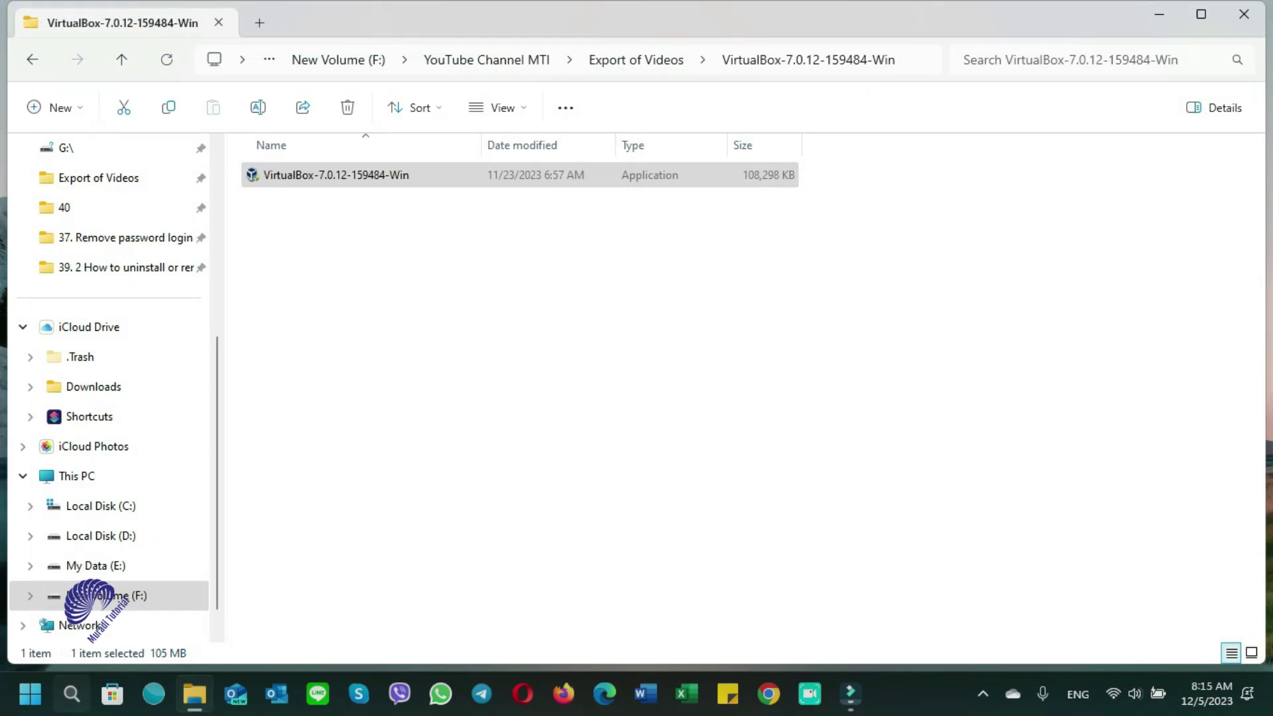
# Step: Open the uninstall list in Control Panel again
pyautogui.press('super+s')
pyautogui.write('control')
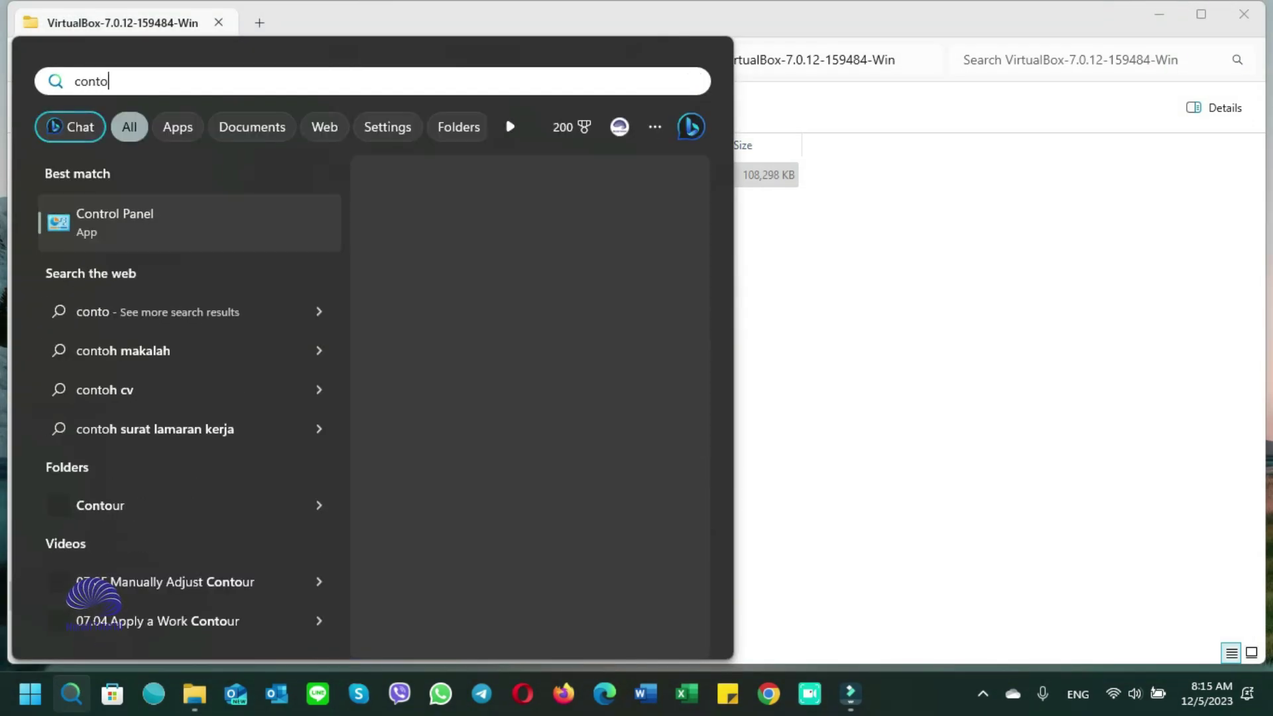
pyautogui.press('Return')
pyautogui.click(401, 100)
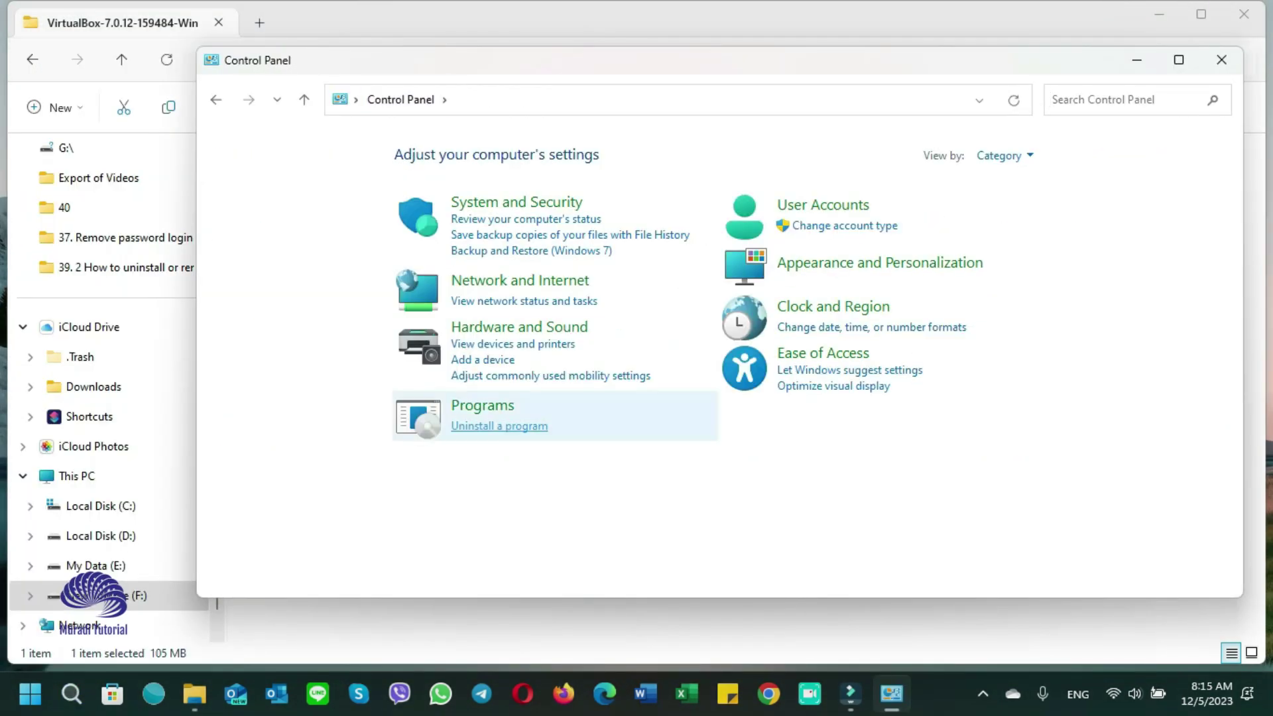
pyautogui.click(497, 426)
# Step: Select Oracle VM VirtualBox 7.0.12 in the programs list and uninstall it
pyautogui.click(464, 480)
pyautogui.press('o')
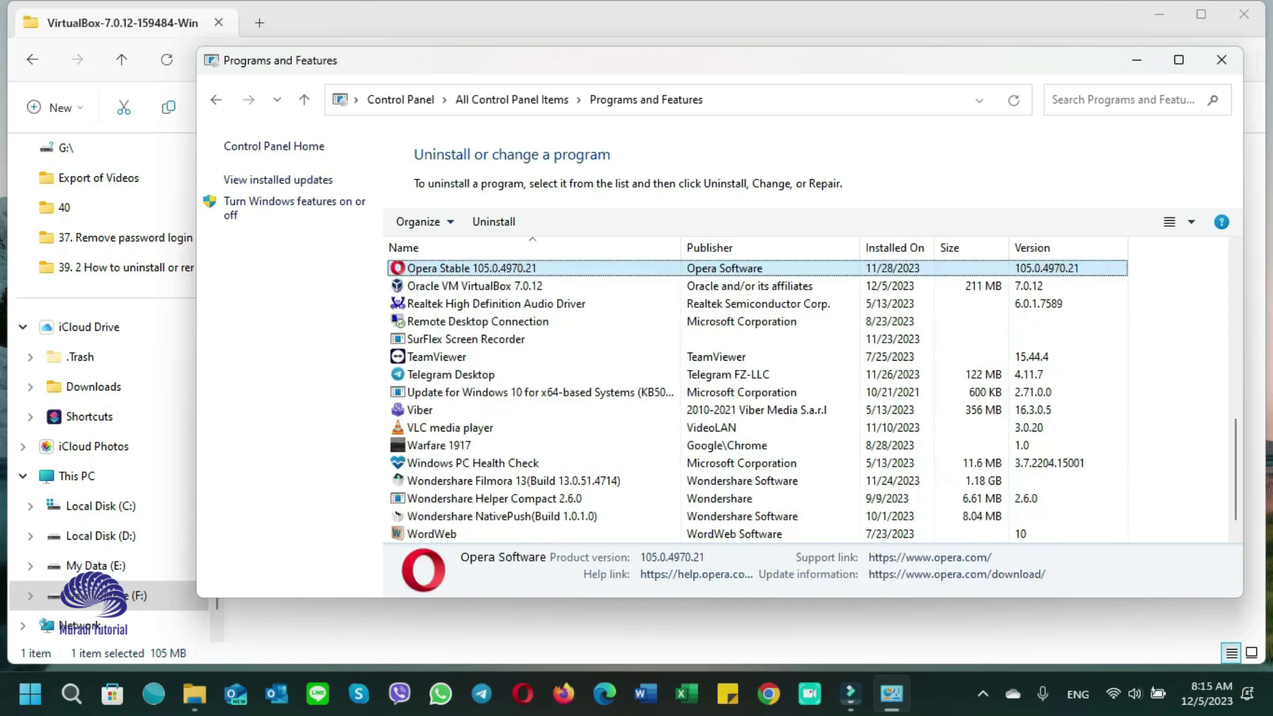
pyautogui.press('Down')
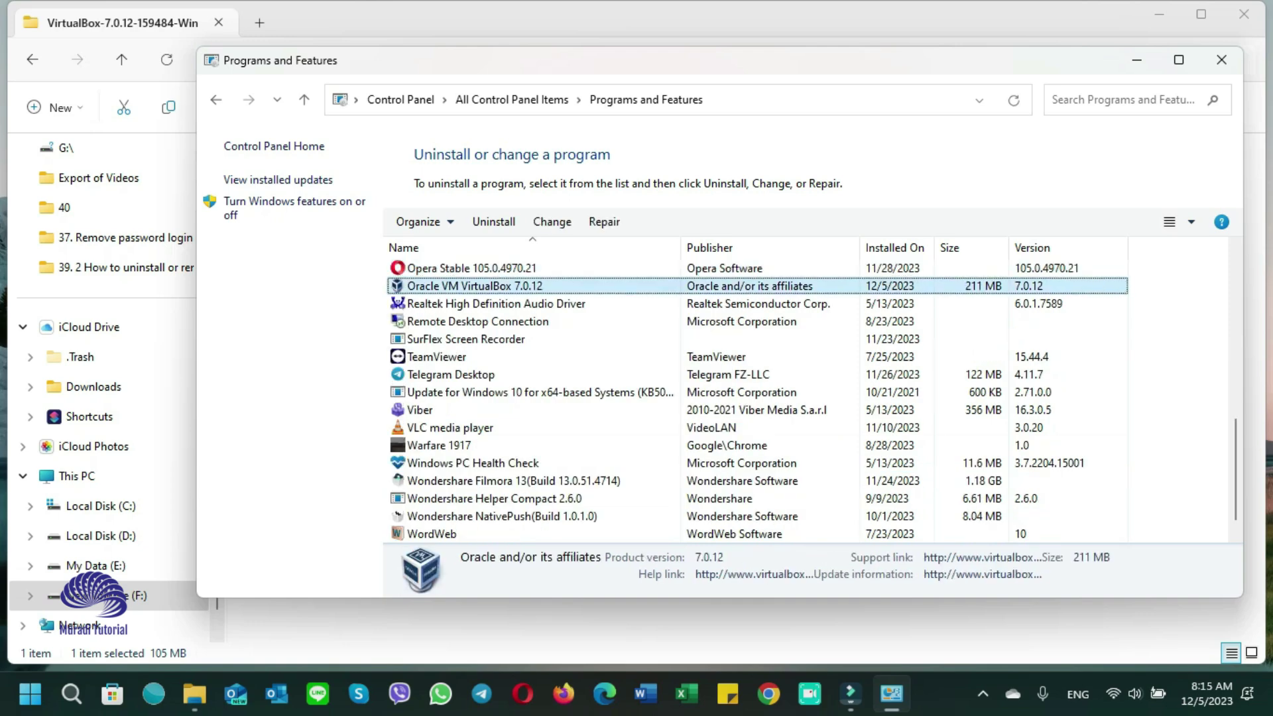
pyautogui.hotkey('shift', 'F10')
pyautogui.press('Down')
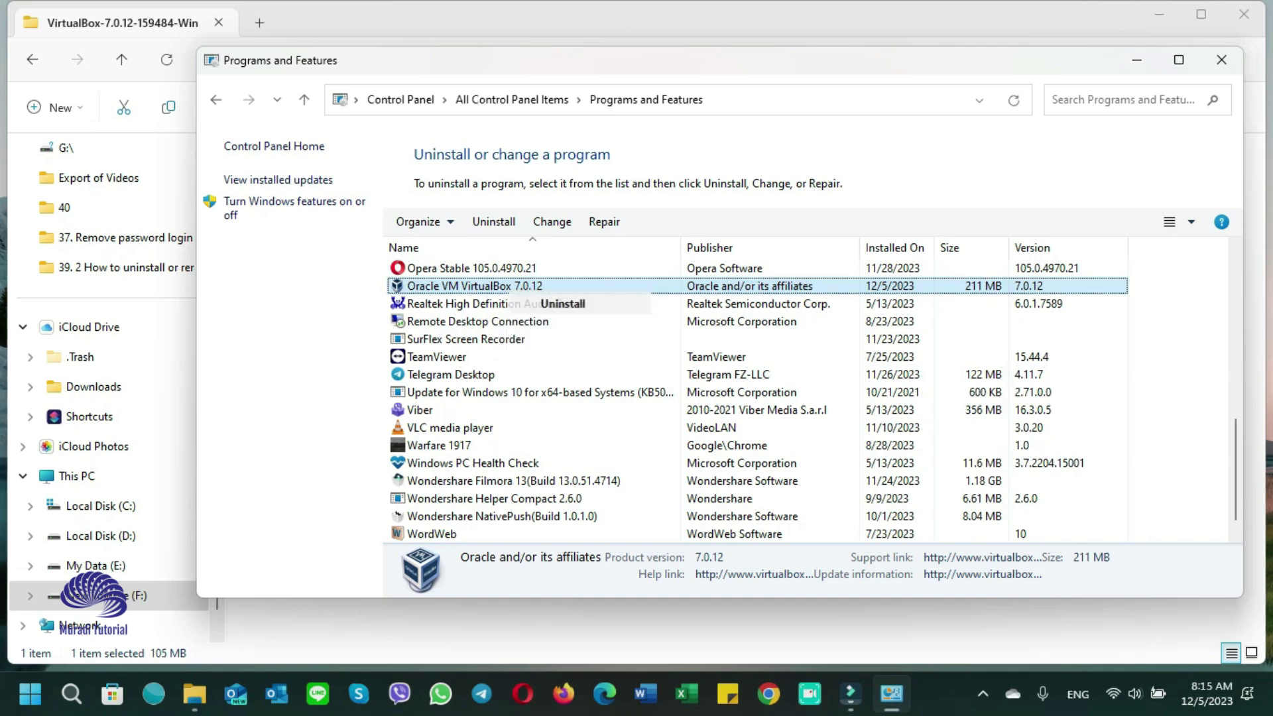
pyautogui.press('Return')
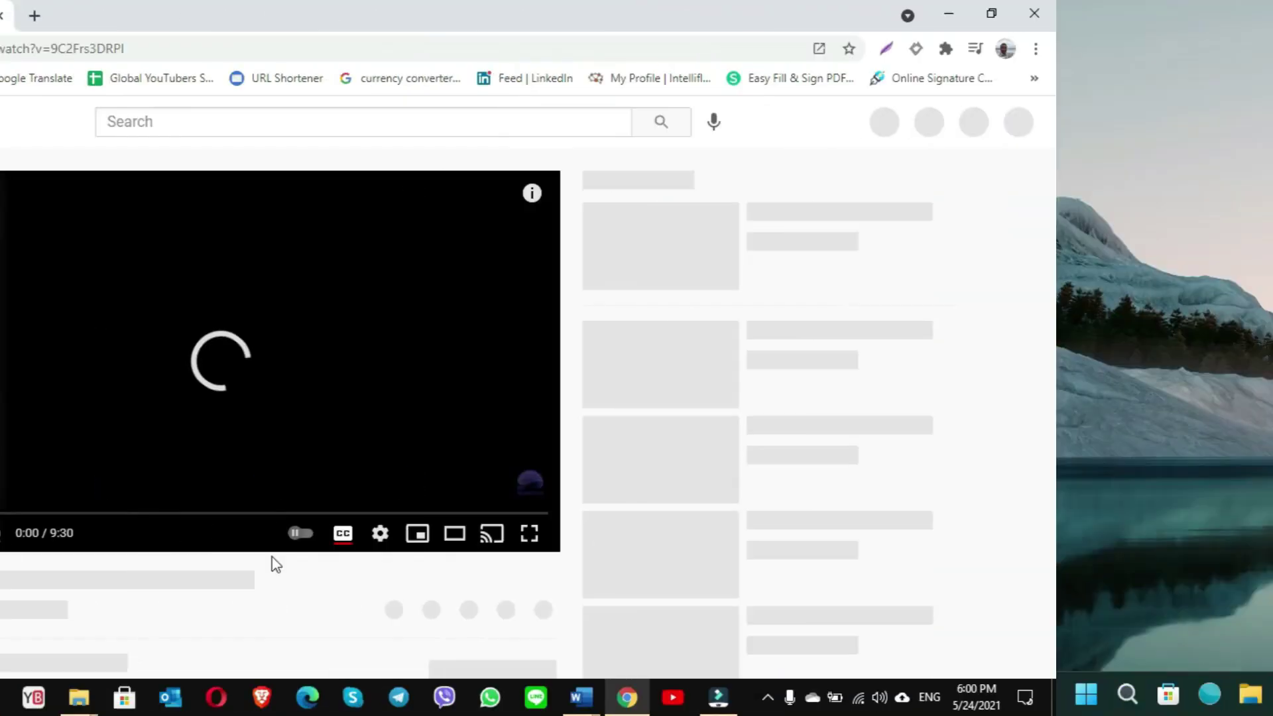
pyautogui.scroll(-5, 441, 583)
pyautogui.scroll(-8, 443, 589)
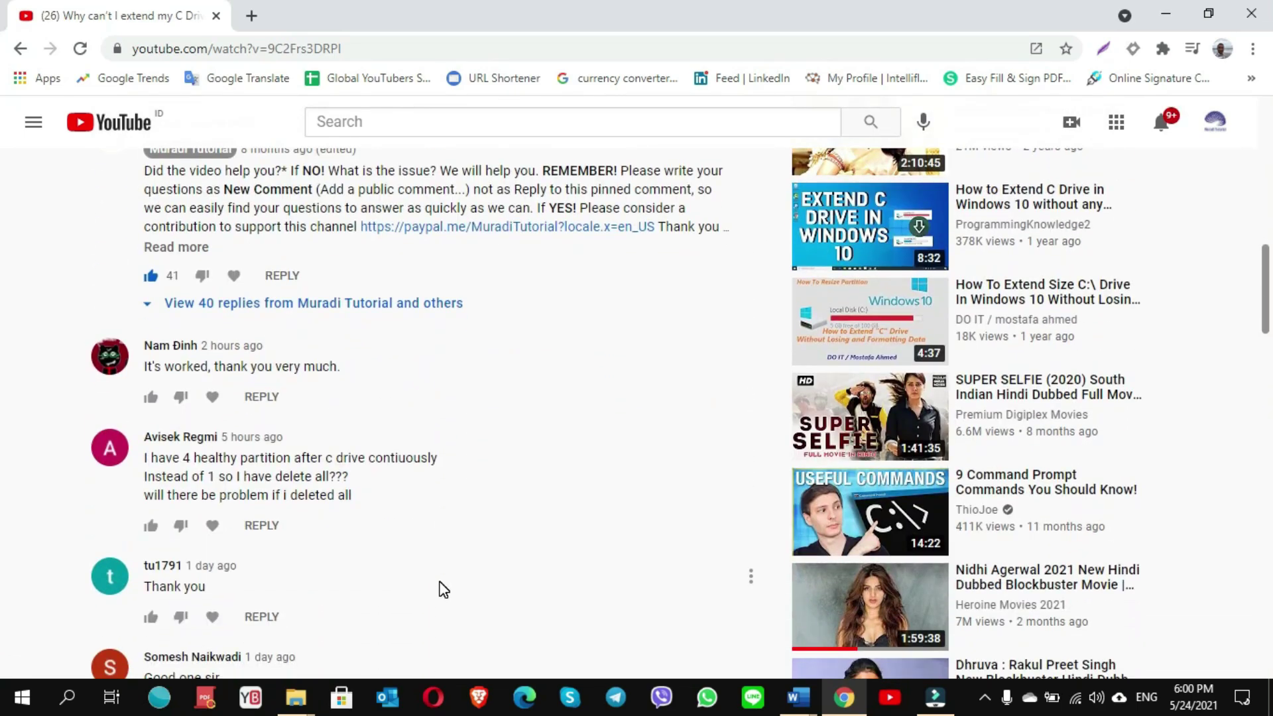
pyautogui.scroll(-9, 442, 589)
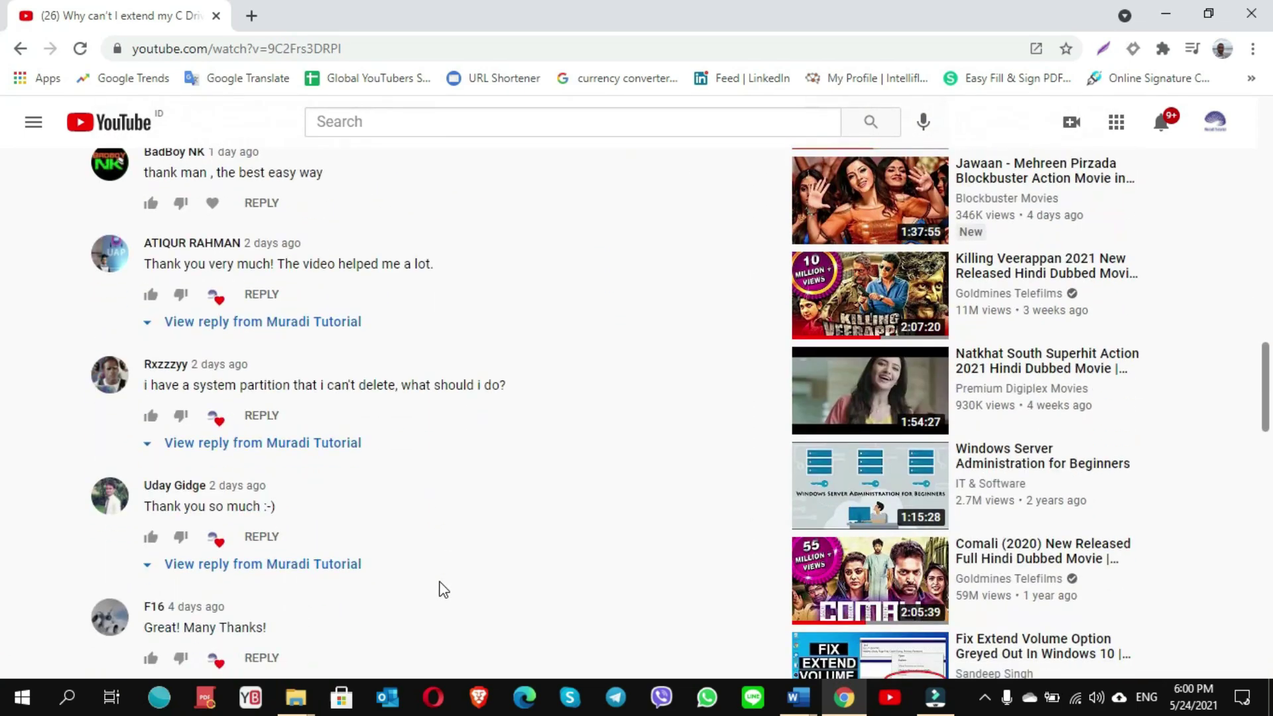
pyautogui.scroll(-14, 443, 589)
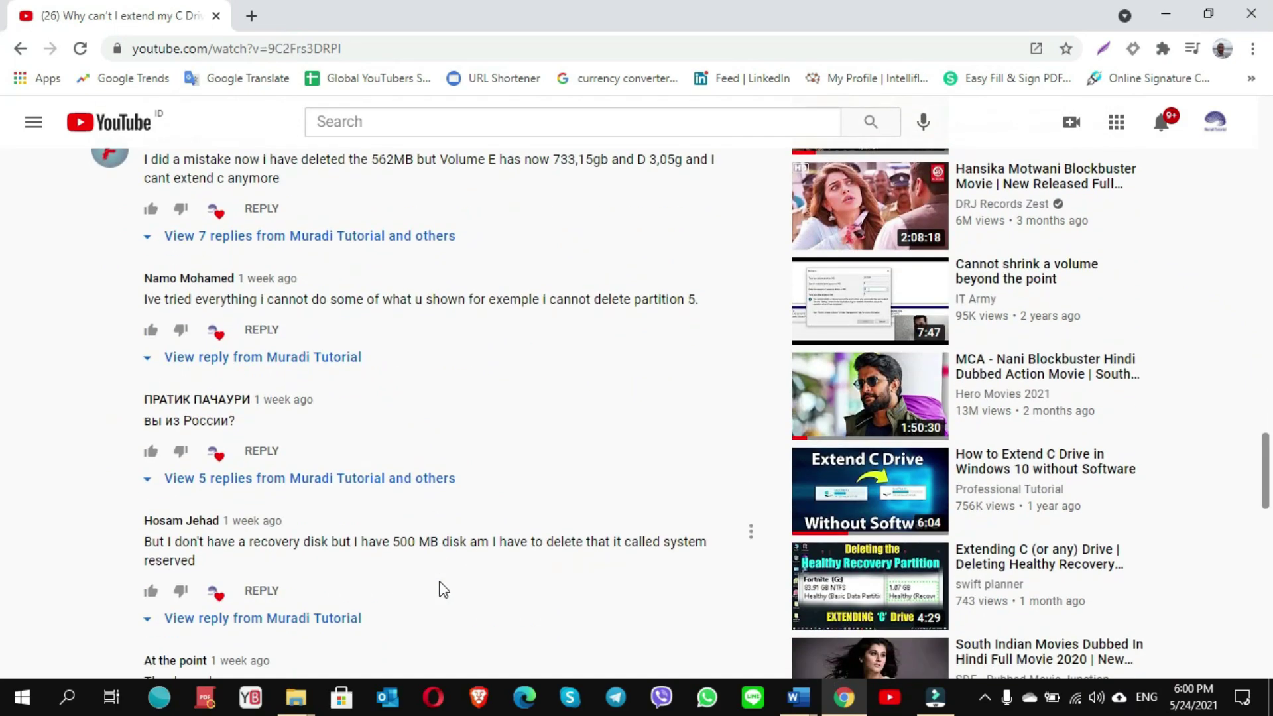
# Step: Go back up from the video's comments and open the Muradi Tutorial channel page
pyautogui.scroll(1, 504, 454)
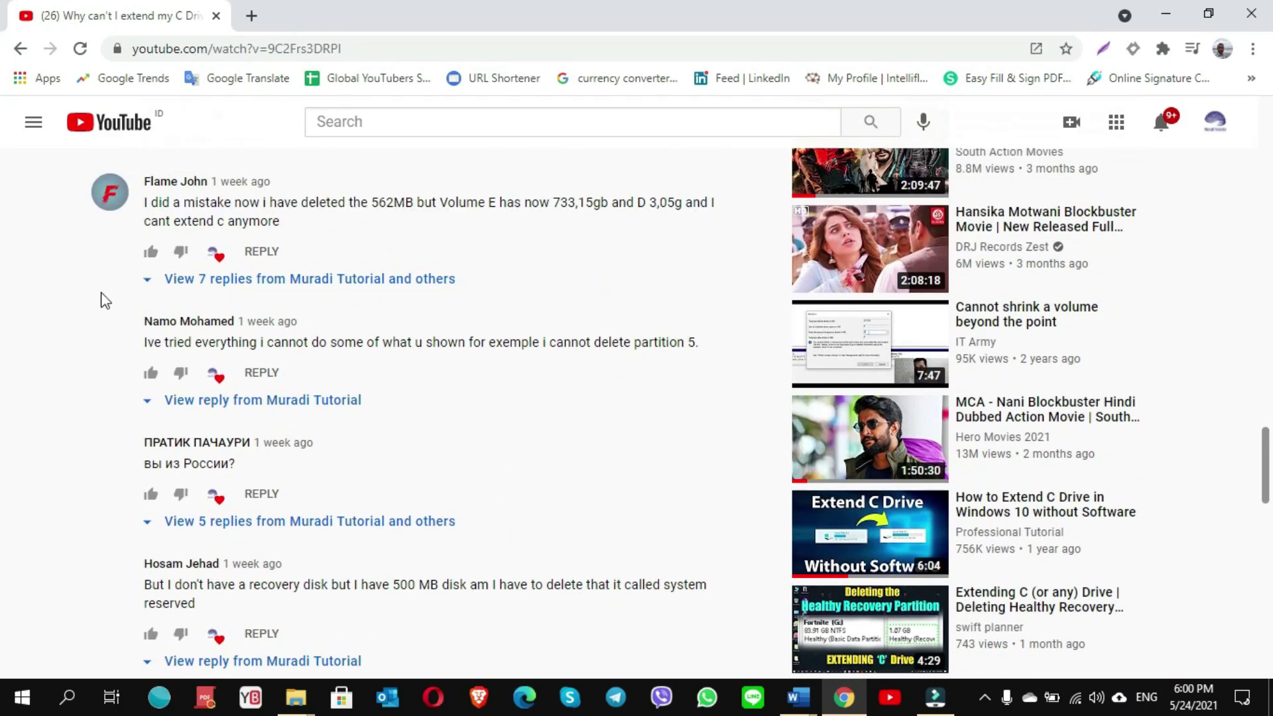
pyautogui.scroll(20, 435, 523)
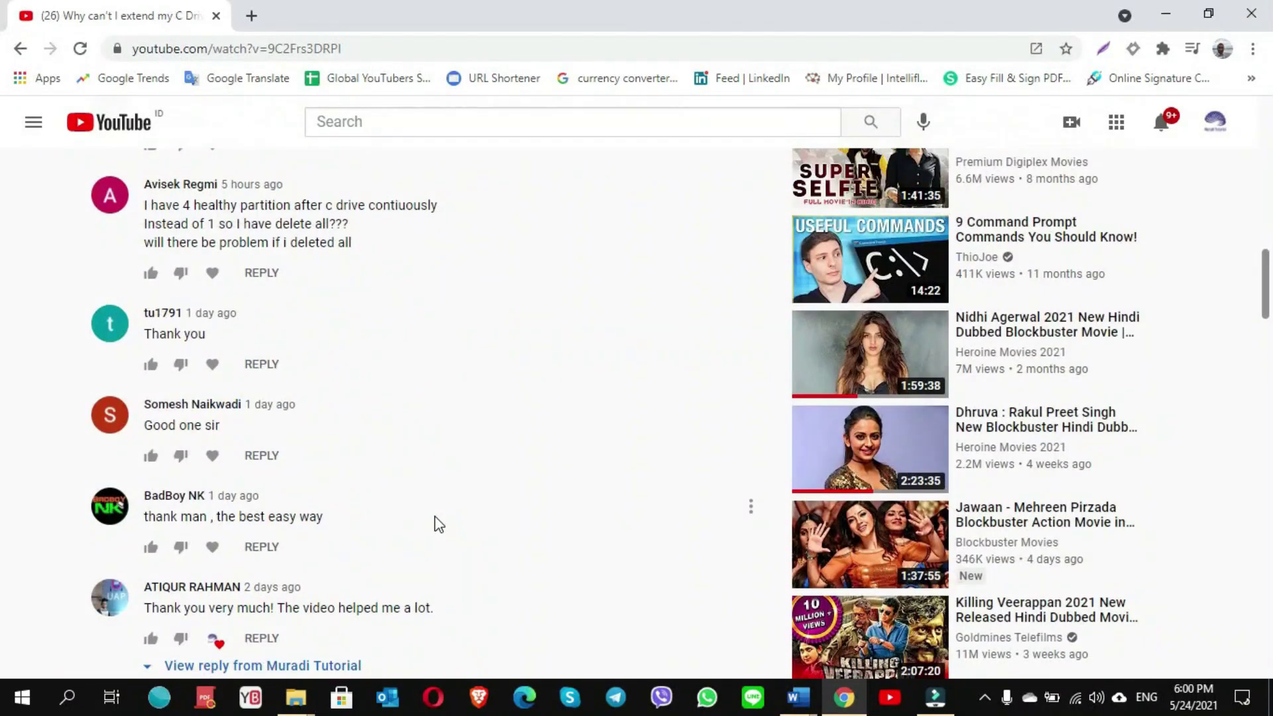
pyautogui.scroll(10, 434, 523)
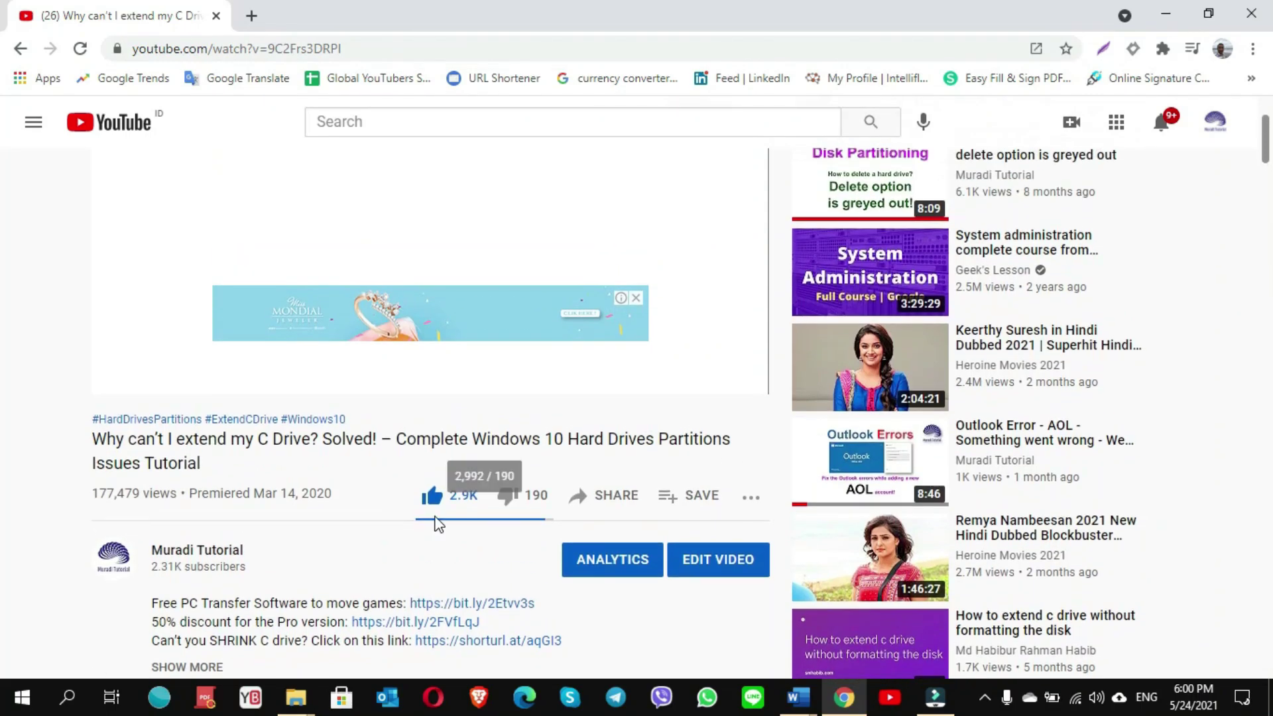
pyautogui.click(101, 568)
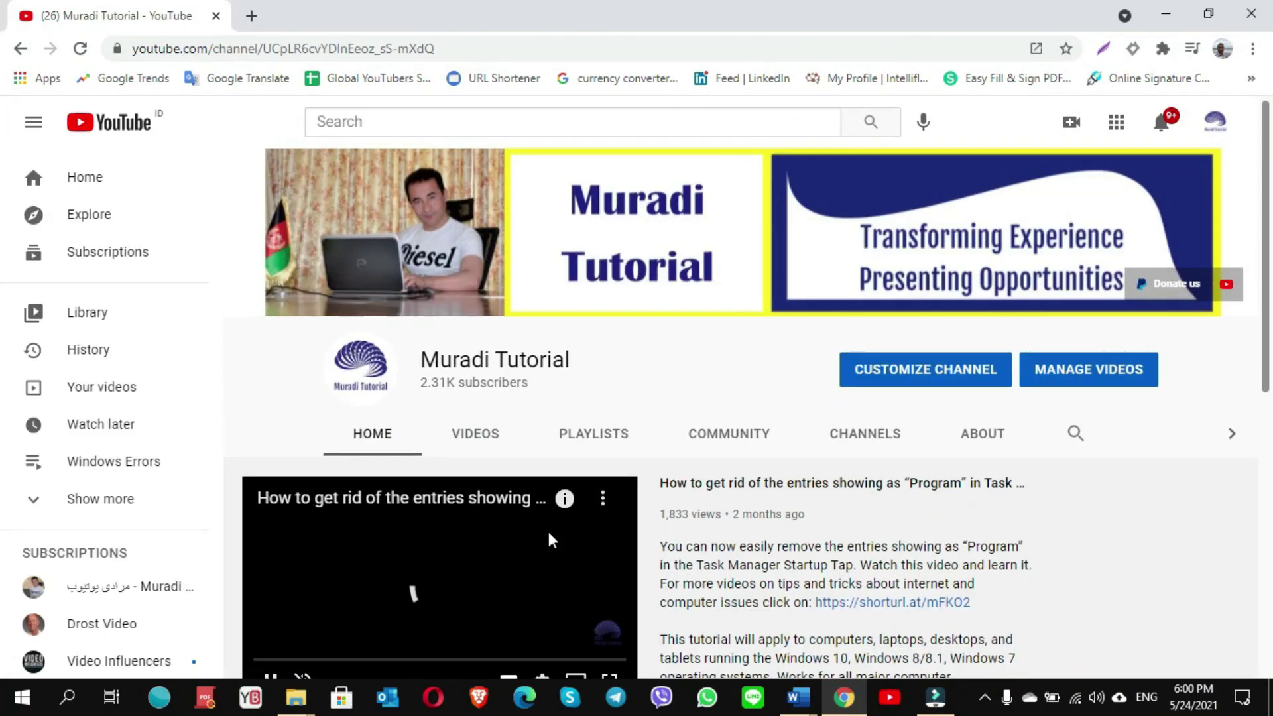
# Step: Show the channel's uploaded videos and browse down through the older uploads
pyautogui.scroll(-2, 480, 317)
pyautogui.click(480, 317)
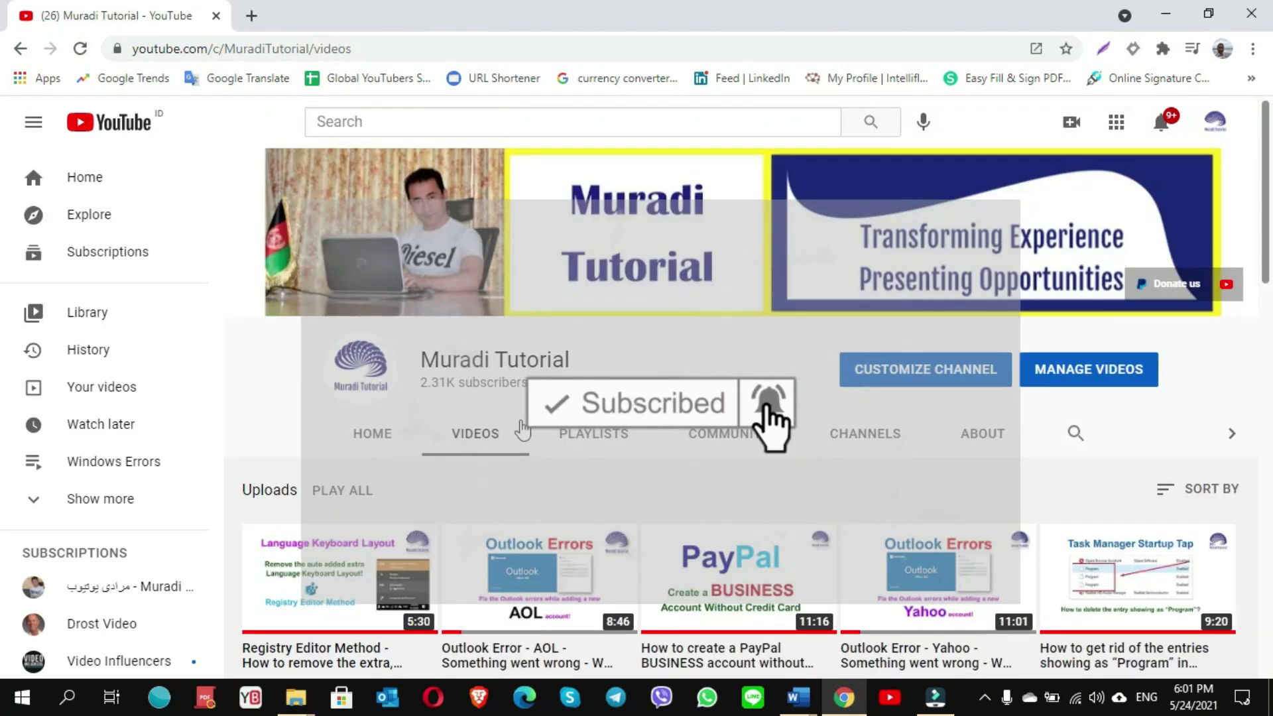
pyautogui.scroll(-8, 481, 317)
pyautogui.scroll(-3, 524, 430)
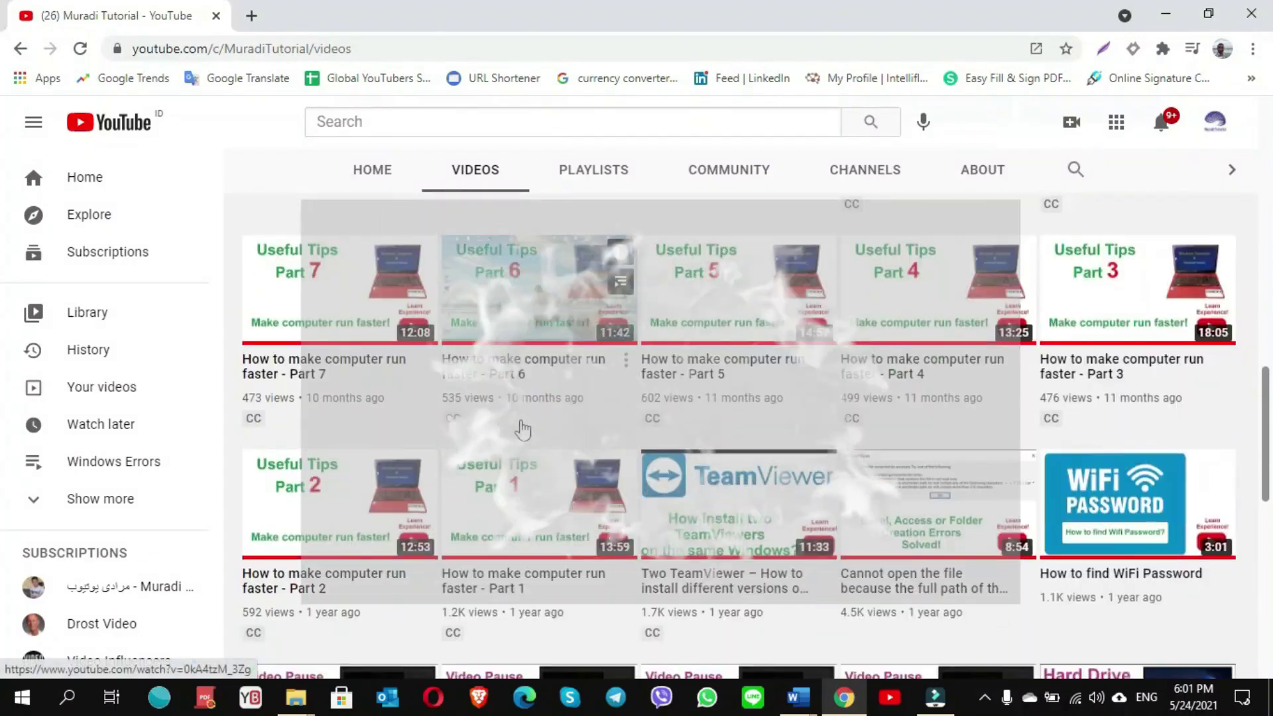